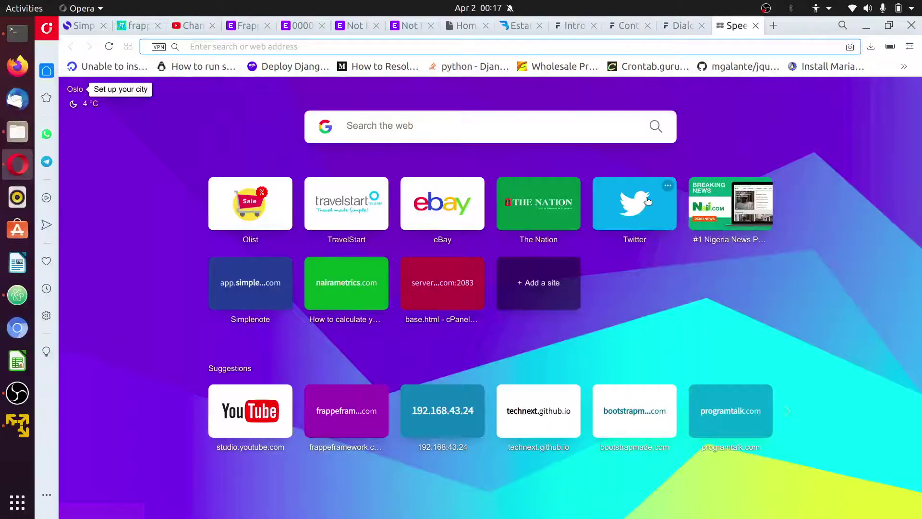
Check the Agent field (Test Agent 1) on Property 000001, then go to the DocType list.
{"action": "left_click", "coordinate": [300, 26]}
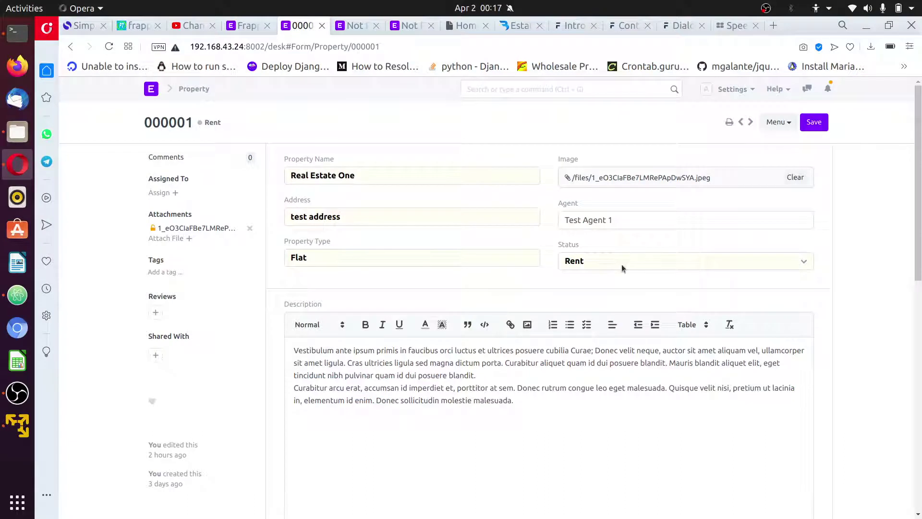
{"action": "left_click", "coordinate": [634, 221]}
{"action": "left_click_drag", "start_coordinate": [614, 220], "coordinate": [531, 209]}
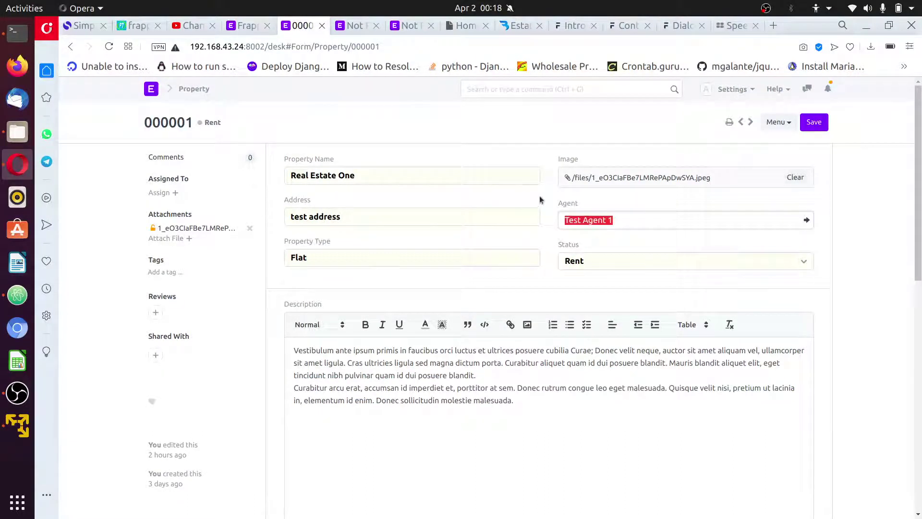
{"action": "left_click", "coordinate": [636, 222]}
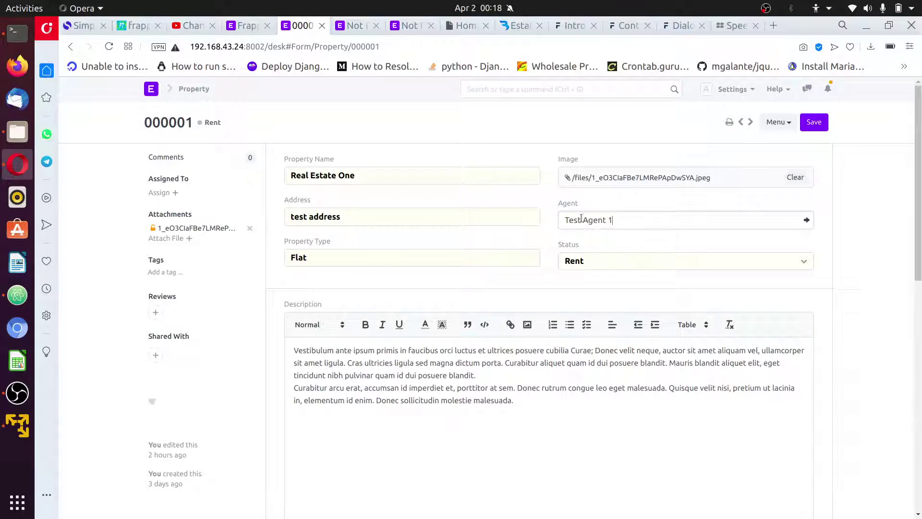
{"action": "left_click", "coordinate": [341, 27]}
{"action": "left_click", "coordinate": [109, 47]}
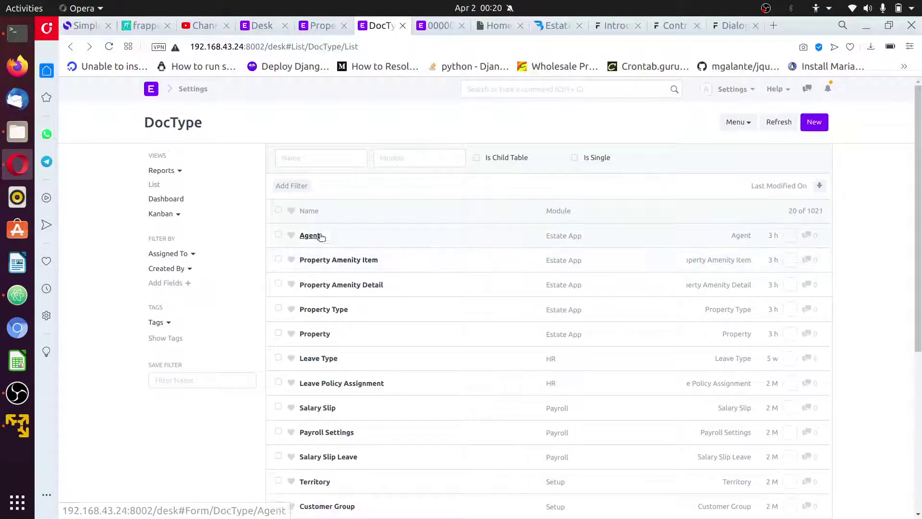
Open the Agent DocType and scroll down to its four-field Fields table.
{"action": "left_click", "coordinate": [309, 236]}
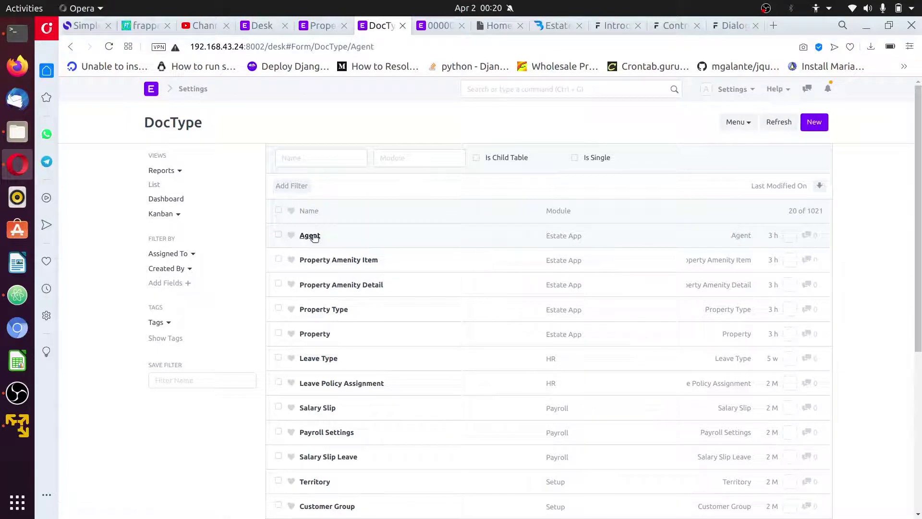
{"action": "scroll", "coordinate": [413, 304], "scroll_direction": "down", "scroll_amount": 5}
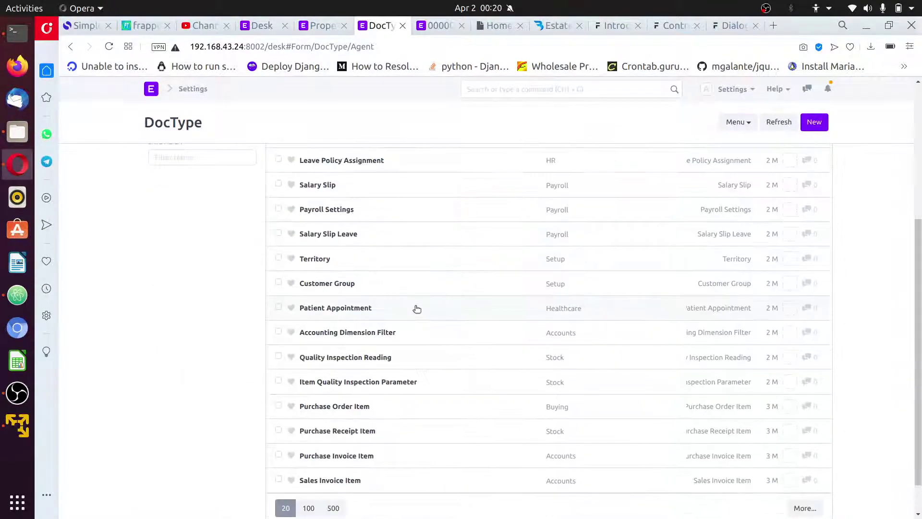
{"action": "scroll", "coordinate": [421, 308], "scroll_direction": "up", "scroll_amount": 5}
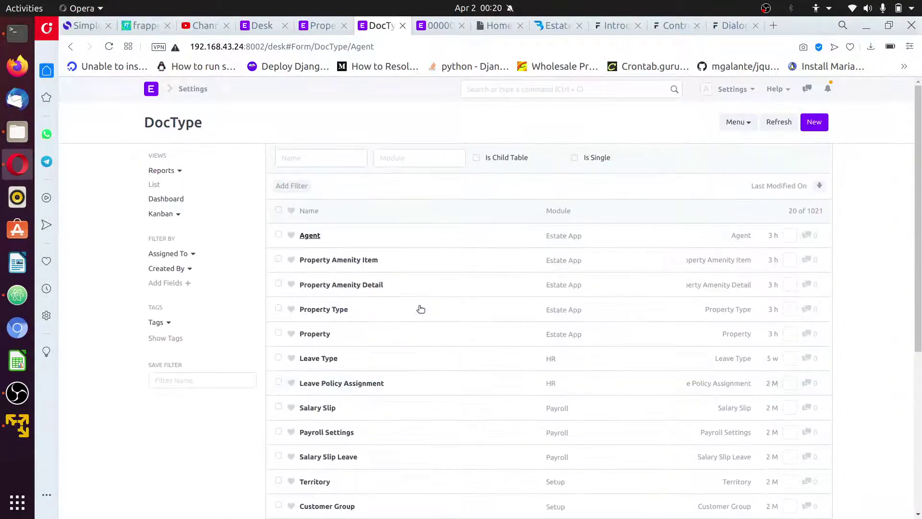
{"action": "left_click", "coordinate": [310, 235]}
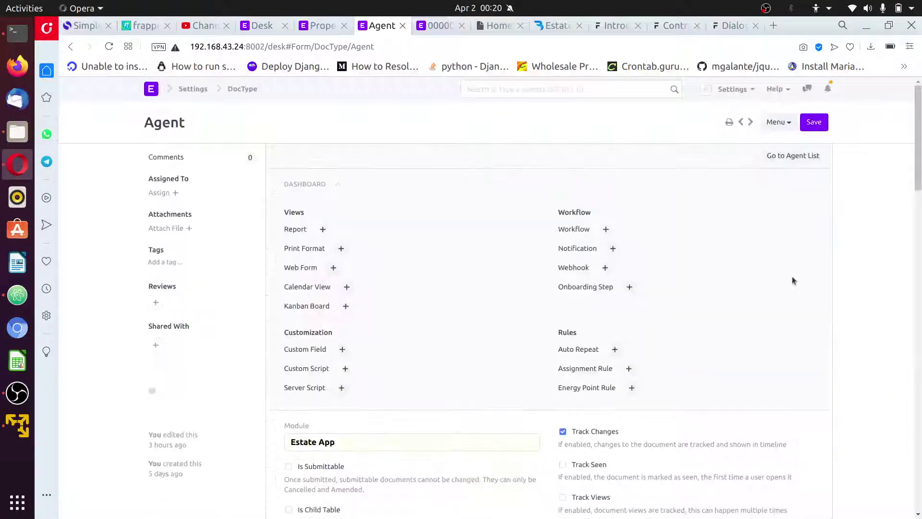
{"action": "scroll", "coordinate": [506, 399], "scroll_direction": "down", "scroll_amount": 10}
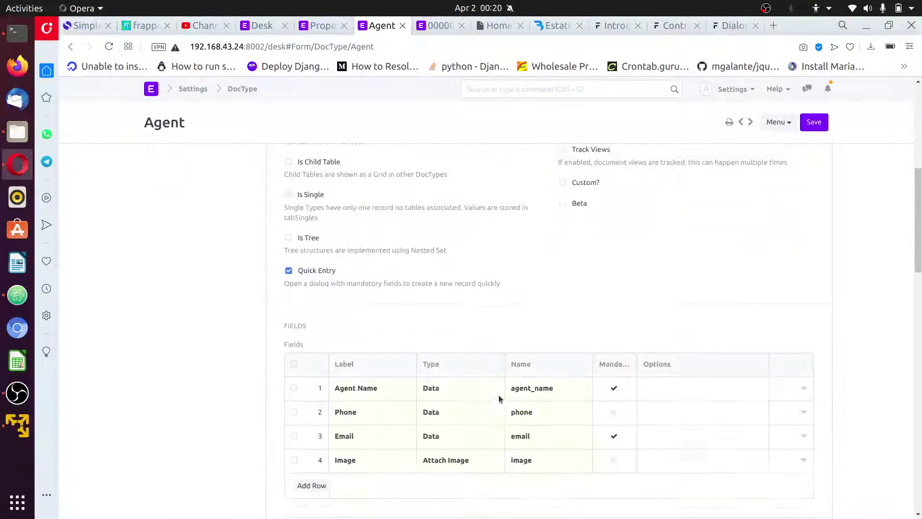
{"action": "scroll", "coordinate": [405, 379], "scroll_direction": "down", "scroll_amount": 2}
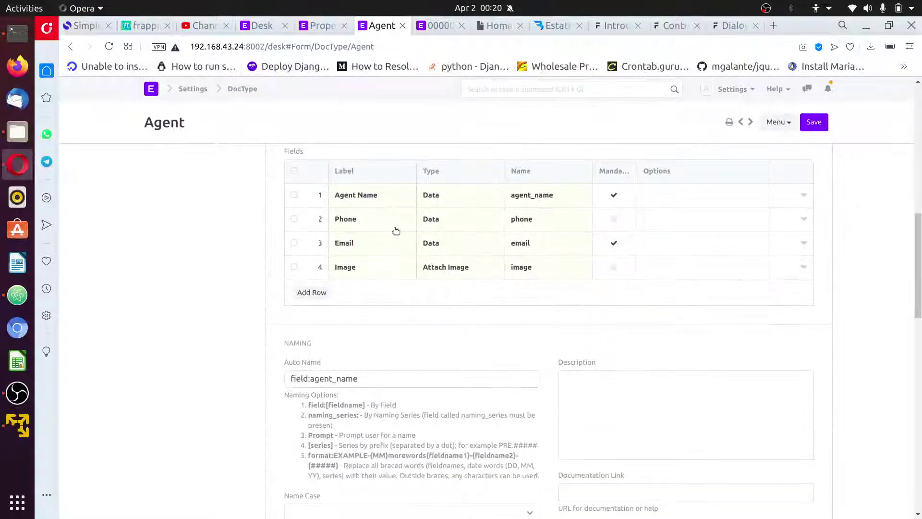
Inspect the Auto Name value field:agent_name and the format naming option description.
{"action": "triple_click", "coordinate": [338, 379]}
{"action": "left_click", "coordinate": [361, 377]}
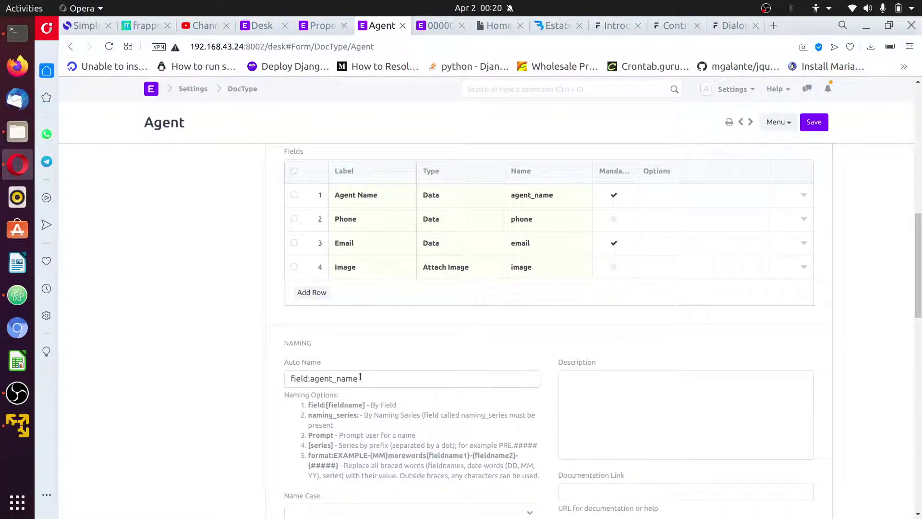
{"action": "triple_click", "coordinate": [335, 381]}
{"action": "left_click", "coordinate": [361, 377]}
{"action": "triple_click", "coordinate": [343, 378]}
{"action": "left_click", "coordinate": [342, 378]}
{"action": "triple_click", "coordinate": [352, 377]}
{"action": "left_click", "coordinate": [353, 379]}
{"action": "scroll", "coordinate": [358, 441], "scroll_direction": "down", "scroll_amount": 1}
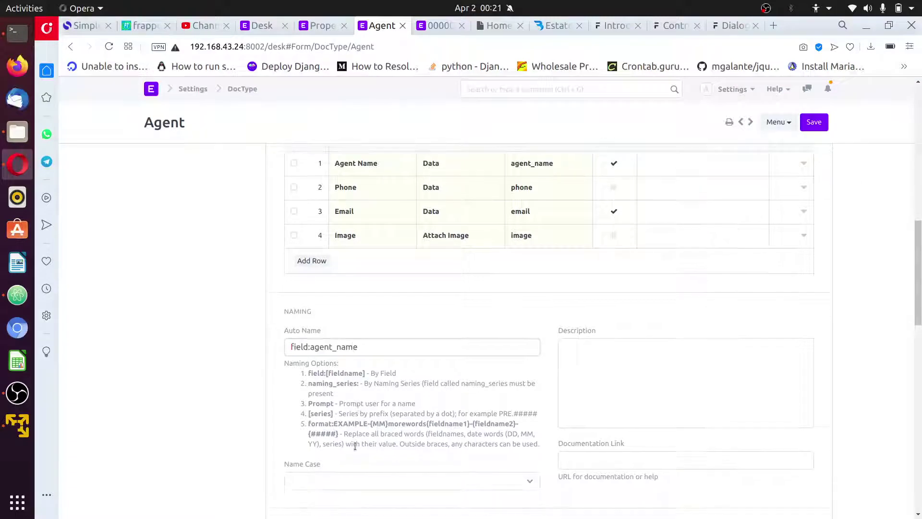
{"action": "left_click_drag", "start_coordinate": [332, 426], "coordinate": [519, 424]}
Replace agent_name in Auto Name with AG-PR-{YY}-{MM}-{####}, giving field:AG-PR-{YY}-{MM}-{####}.
{"action": "left_click", "coordinate": [333, 426]}
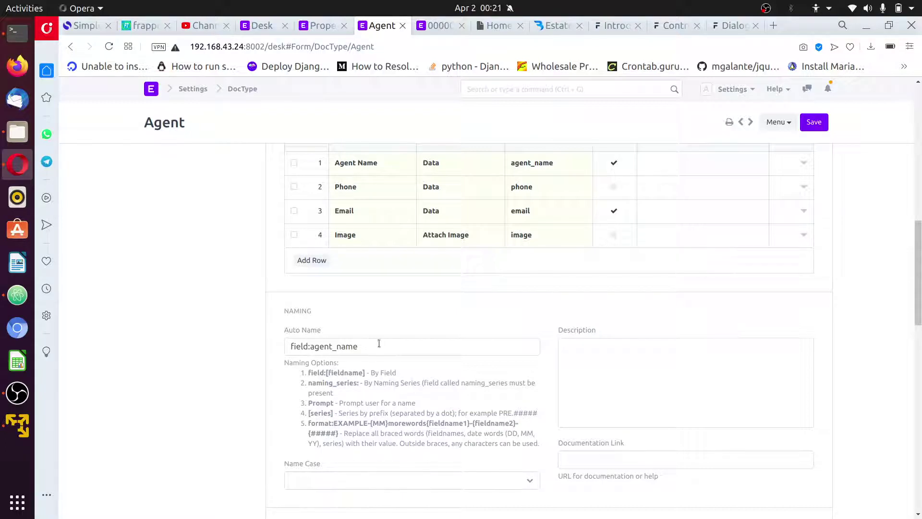
{"action": "left_click_drag", "start_coordinate": [372, 344], "coordinate": [309, 348]}
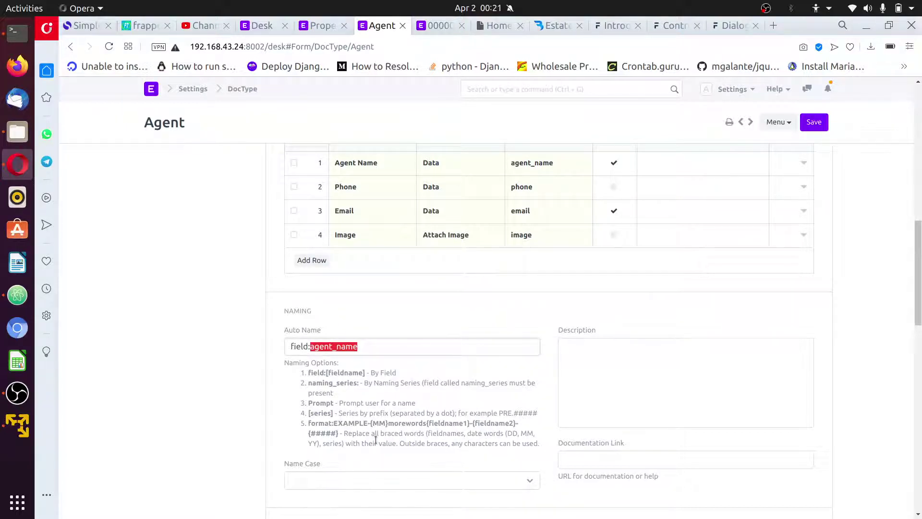
{"action": "type", "text": "age"}
{"action": "key", "text": "BackSpace"}
{"action": "key", "text": "BackSpace"}
{"action": "key", "text": "BackSpace"}
{"action": "type", "text": "P"}
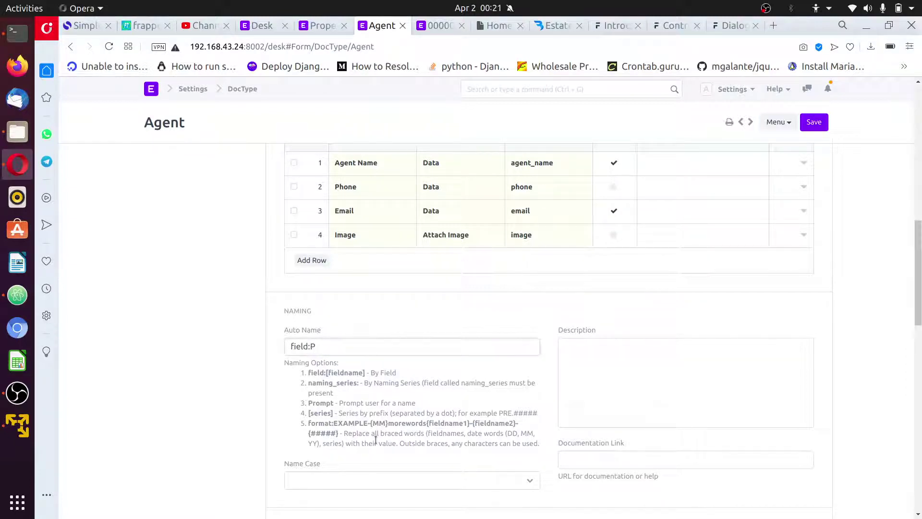
{"action": "type", "text": "R"}
{"action": "key", "text": "BackSpace"}
{"action": "key", "text": "BackSpace"}
{"action": "type", "text": "AC"}
{"action": "type", "text": "-Pr"}
{"action": "type", "text": "R"}
{"action": "type", "text": "YY"}
{"action": "type", "text": "}"}
{"action": "type", "text": "-M"}
{"action": "key", "text": "BackSpace"}
{"action": "type", "text": "{MM}"}
{"action": "type", "text": "-{####}"}
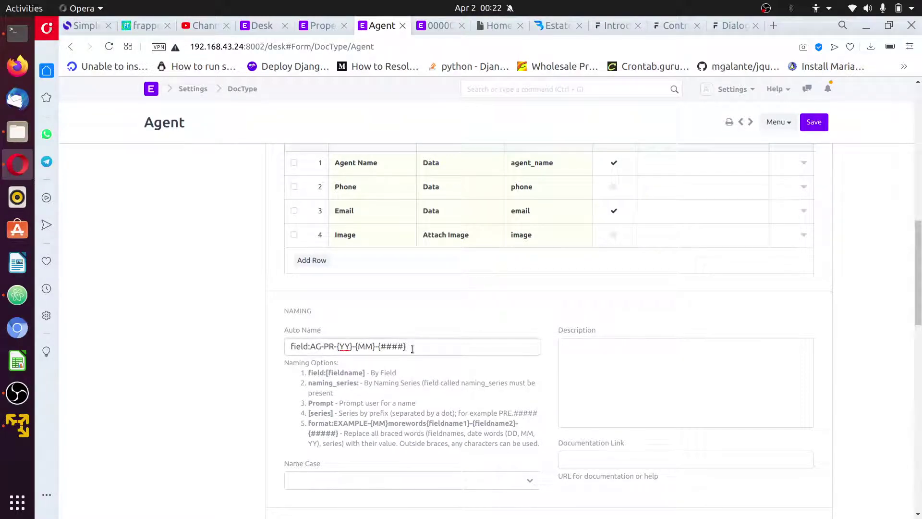
{"action": "double_click", "coordinate": [315, 349]}
{"action": "left_click", "coordinate": [314, 350]}
Move the Email field above Agent Name and open its Editing Row #1 settings.
{"action": "scroll", "coordinate": [483, 373], "scroll_direction": "up", "scroll_amount": 3}
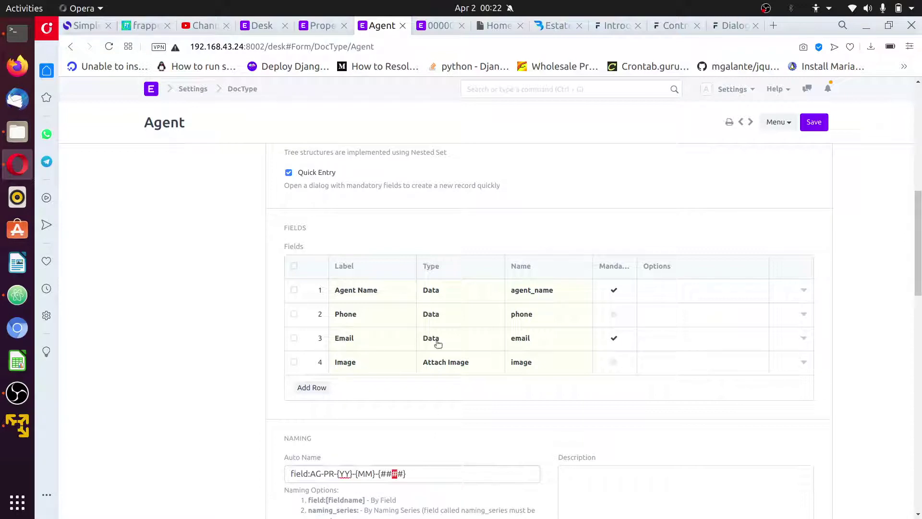
{"action": "left_click_drag", "start_coordinate": [308, 345], "coordinate": [306, 292]}
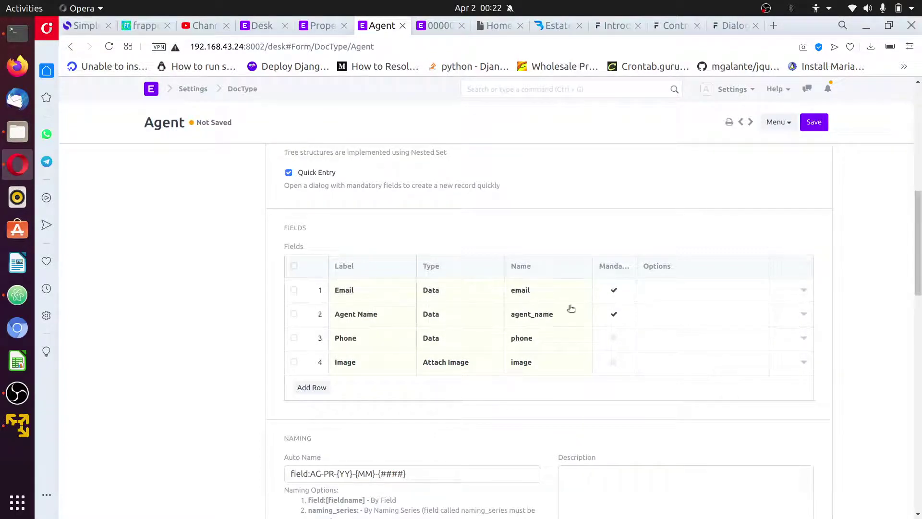
{"action": "left_click", "coordinate": [803, 290]}
Enable In Standard Filter for Email, leaving global search off, after comparing the Property list.
{"action": "scroll", "coordinate": [432, 336], "scroll_direction": "down", "scroll_amount": 2}
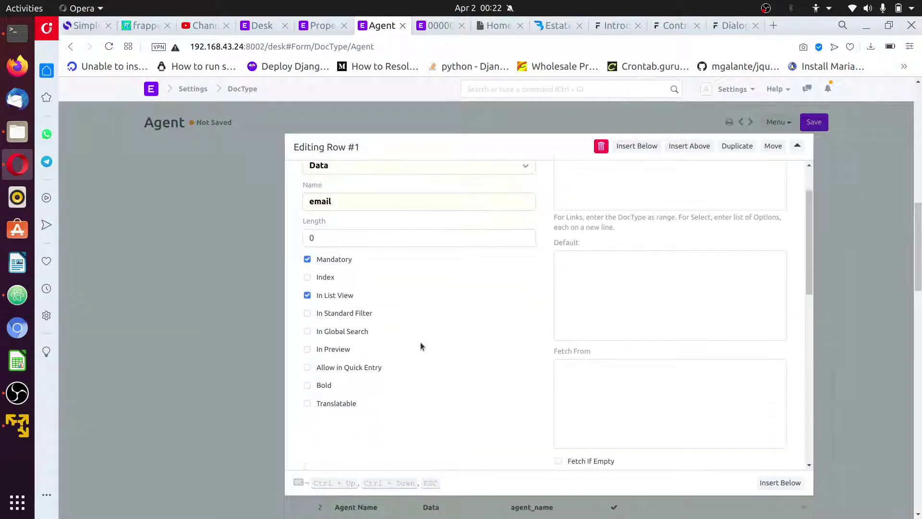
{"action": "left_click", "coordinate": [308, 334]}
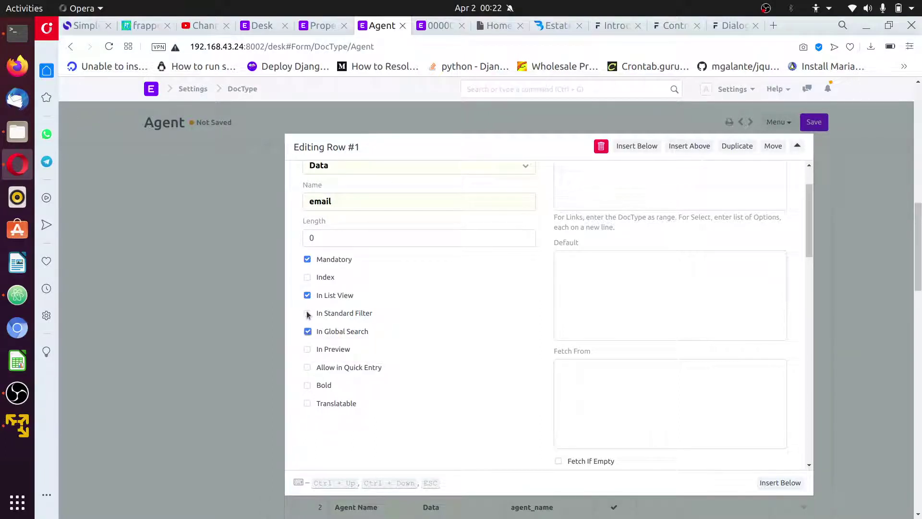
{"action": "left_click", "coordinate": [308, 314]}
{"action": "left_click", "coordinate": [308, 332]}
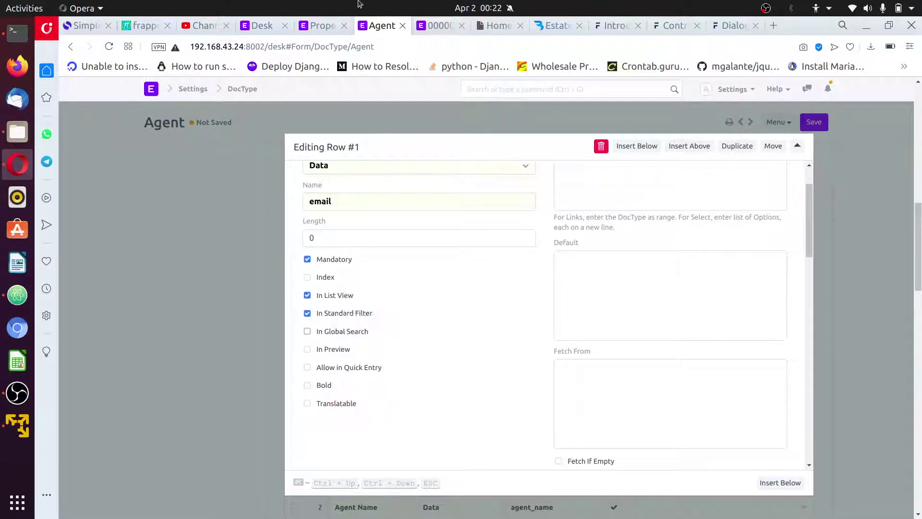
{"action": "left_click", "coordinate": [320, 25]}
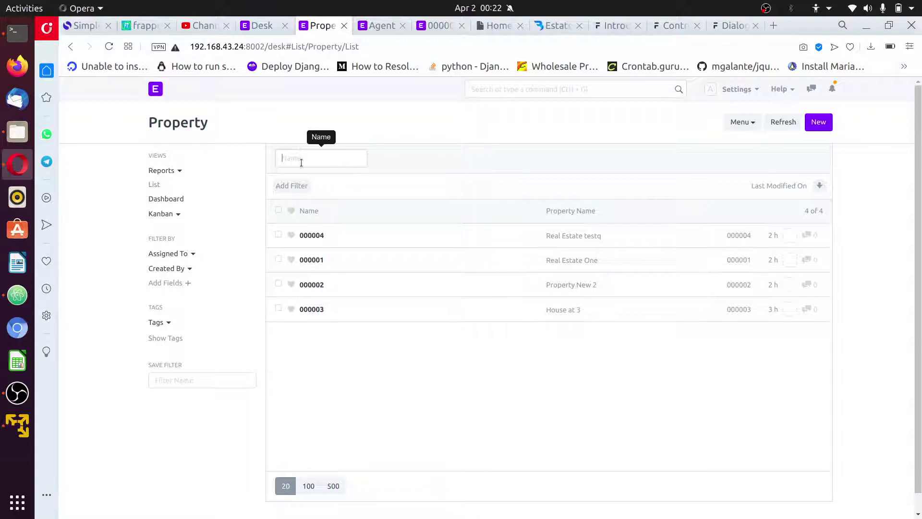
{"action": "left_click", "coordinate": [382, 25]}
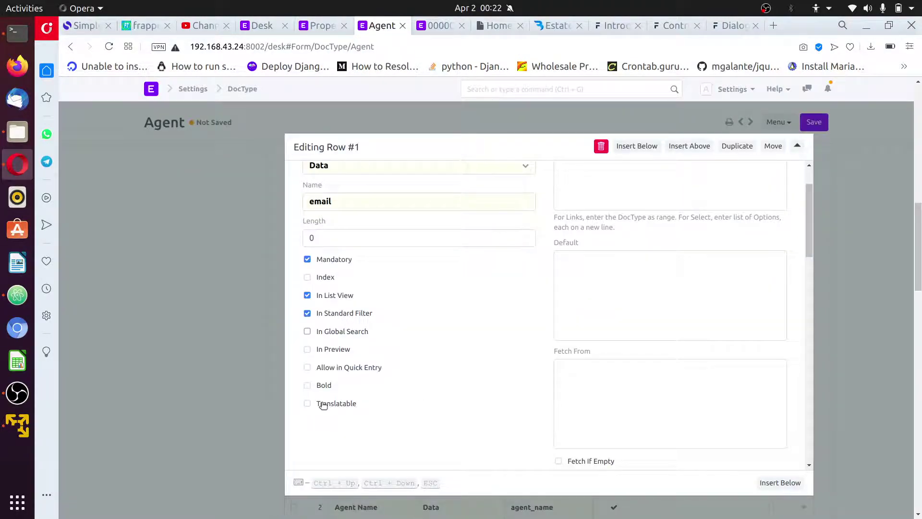
Tick the further list filter option for Email lower in its field settings.
{"action": "scroll", "coordinate": [485, 399], "scroll_direction": "down", "scroll_amount": 1}
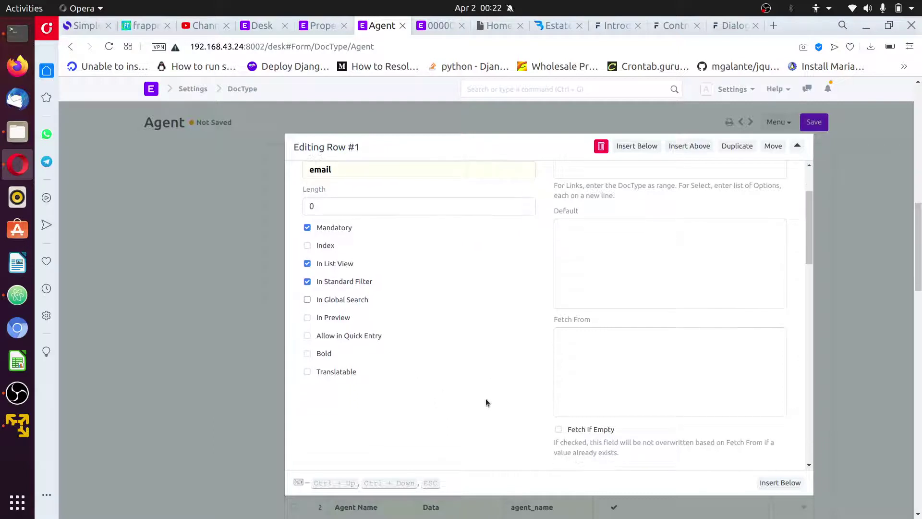
{"action": "scroll", "coordinate": [494, 396], "scroll_direction": "up", "scroll_amount": 3}
{"action": "scroll", "coordinate": [517, 393], "scroll_direction": "down", "scroll_amount": 5}
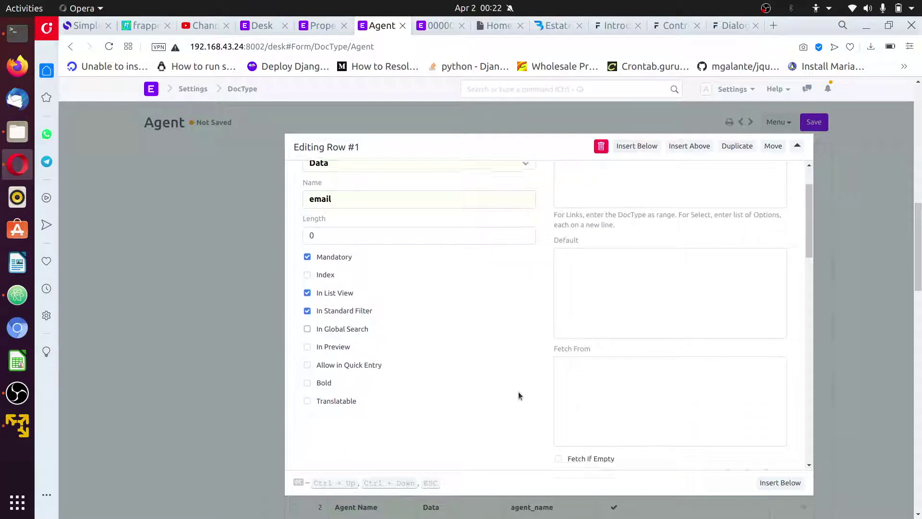
{"action": "scroll", "coordinate": [519, 390], "scroll_direction": "down", "scroll_amount": 6}
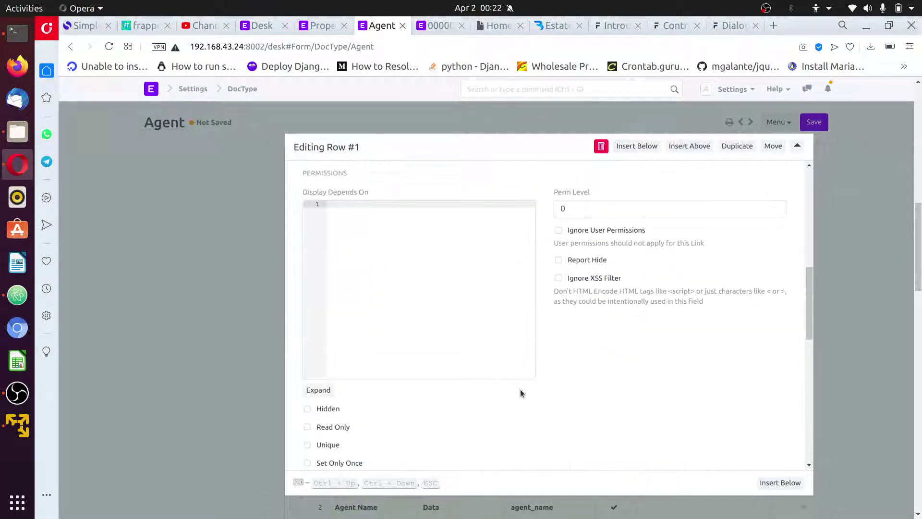
{"action": "scroll", "coordinate": [520, 389], "scroll_direction": "down", "scroll_amount": 5}
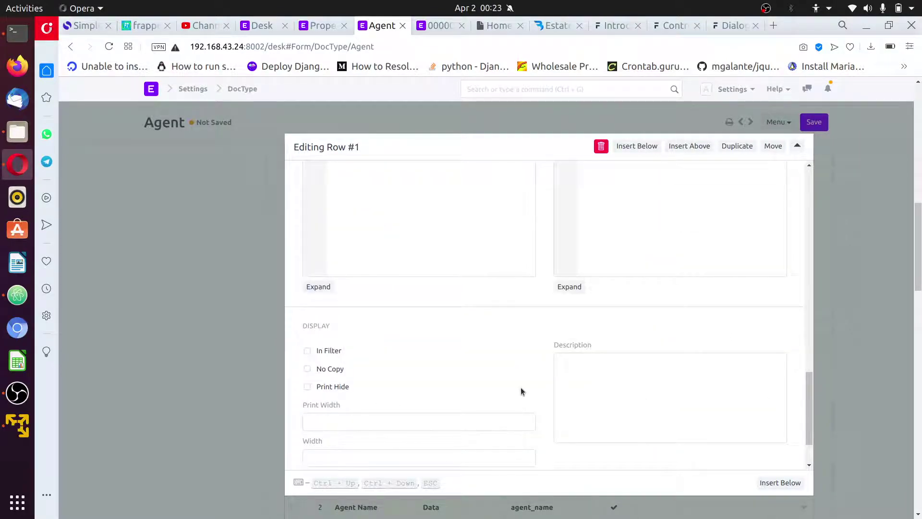
{"action": "left_click", "coordinate": [308, 351]}
{"action": "scroll", "coordinate": [532, 380], "scroll_direction": "down", "scroll_amount": 3}
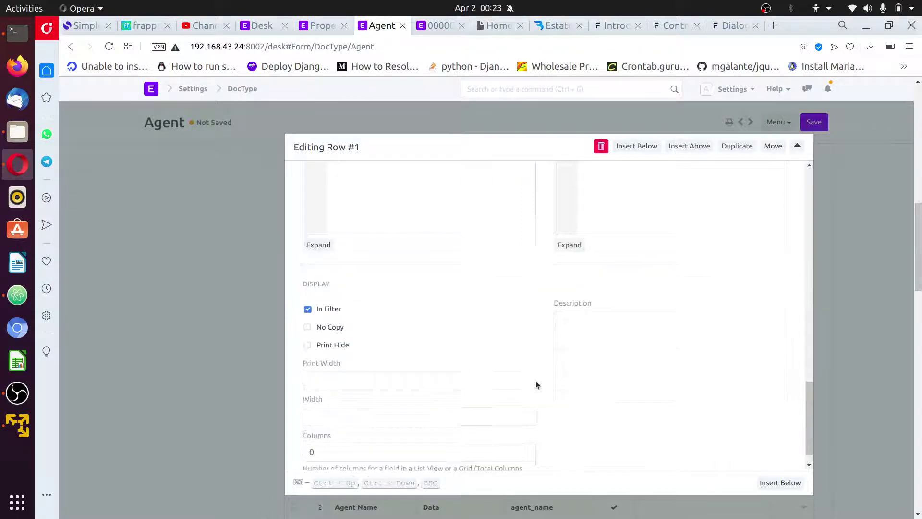
{"action": "scroll", "coordinate": [638, 375], "scroll_direction": "up", "scroll_amount": 10}
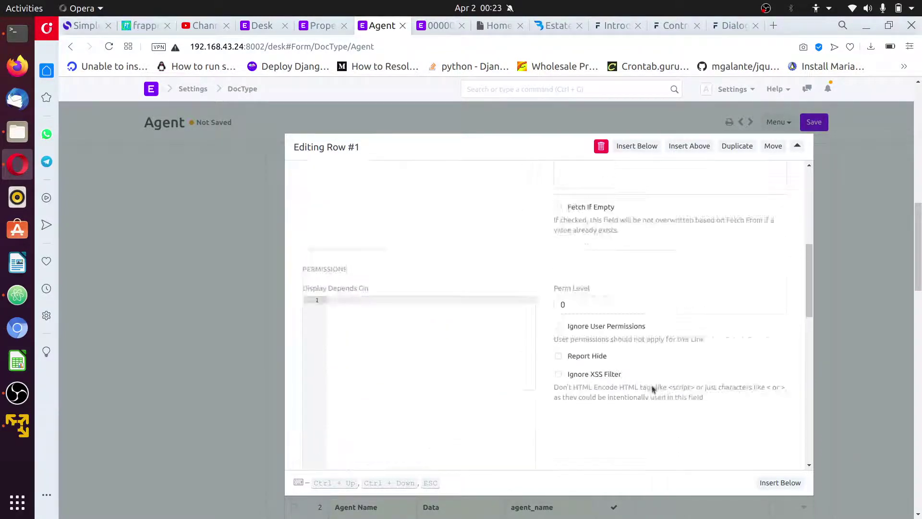
{"action": "scroll", "coordinate": [652, 387], "scroll_direction": "up", "scroll_amount": 8}
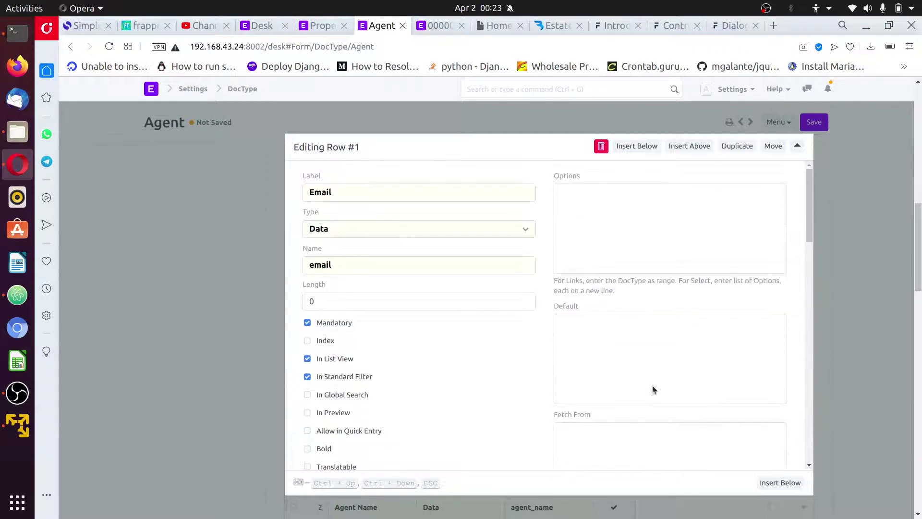
Try saving the Agent DocType and dismiss the invalid autoname fieldname error.
{"action": "left_click", "coordinate": [842, 214]}
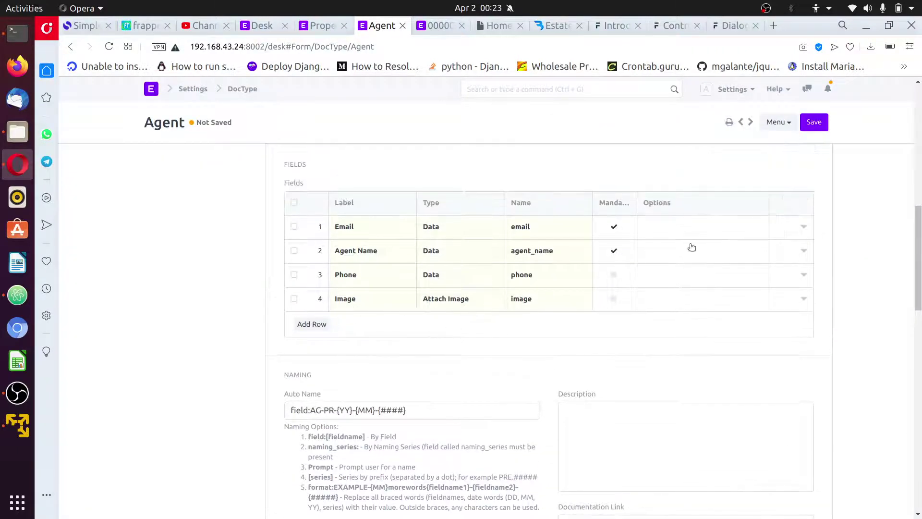
{"action": "left_click", "coordinate": [811, 123]}
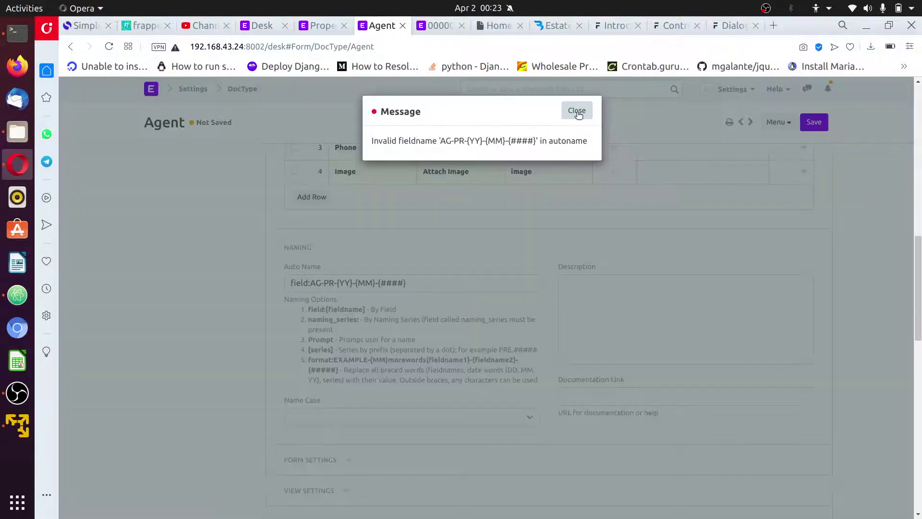
{"action": "left_click_drag", "start_coordinate": [591, 141], "coordinate": [371, 141]}
{"action": "double_click", "coordinate": [420, 141]}
{"action": "left_click", "coordinate": [576, 111]}
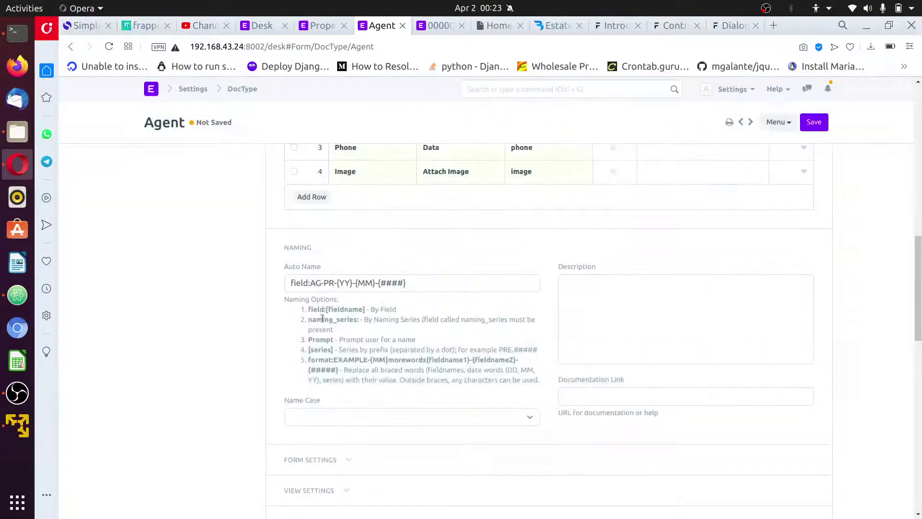
Swap the Auto Name prefix field: for format:, giving format:AG-PR-{YY}-{MM}-{####}.
{"action": "double_click", "coordinate": [308, 285]}
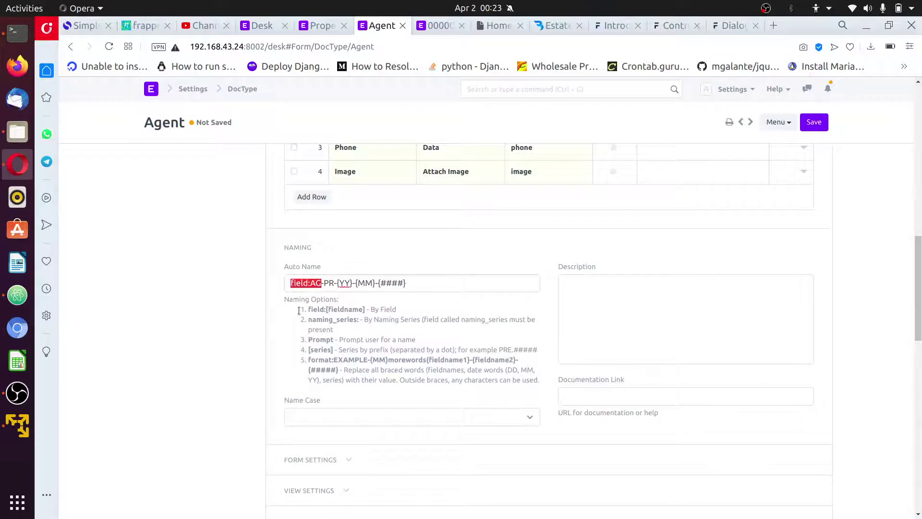
{"action": "double_click", "coordinate": [323, 360]}
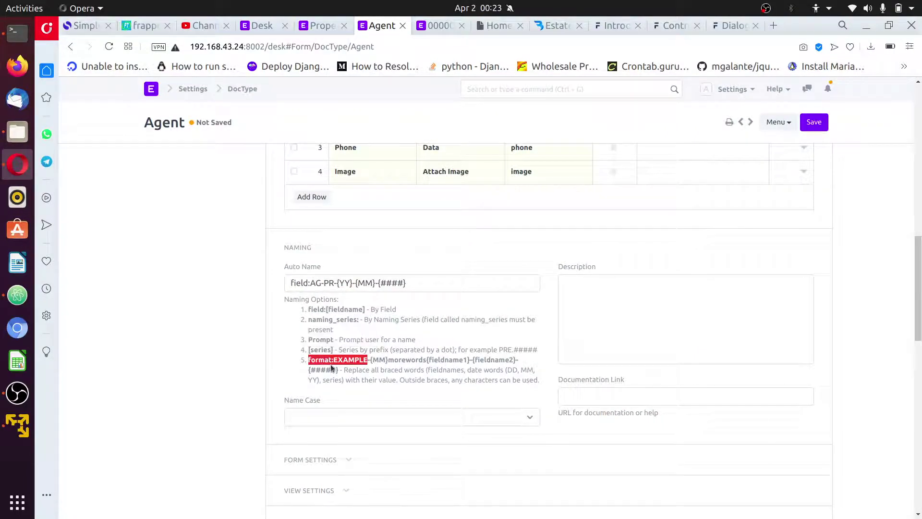
{"action": "left_click", "coordinate": [330, 359]}
{"action": "left_click_drag", "start_coordinate": [331, 359], "coordinate": [309, 363]}
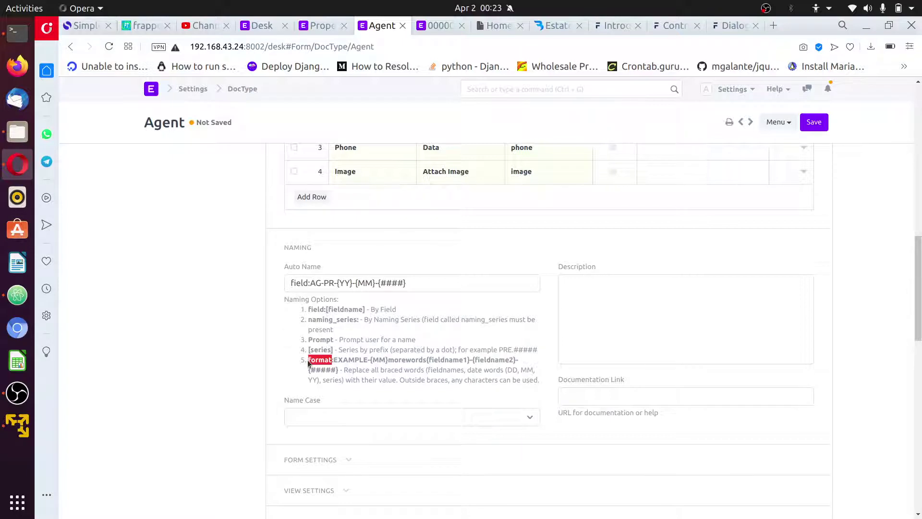
{"action": "left_click", "coordinate": [301, 283]}
{"action": "double_click", "coordinate": [302, 282]}
{"action": "left_click", "coordinate": [301, 282]}
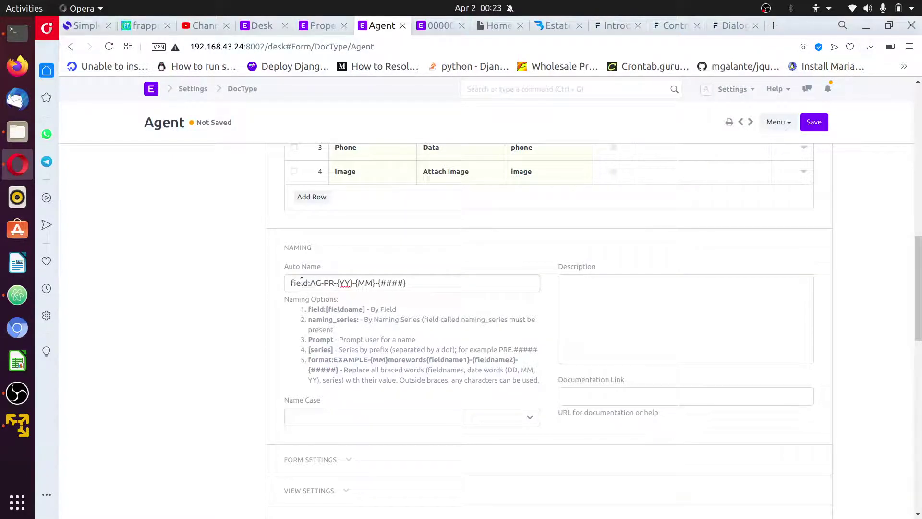
{"action": "key", "text": "Delete"}
{"action": "key", "text": "Delete"}
{"action": "key", "text": "Delete"}
{"action": "key", "text": "BackSpace"}
{"action": "key", "text": "BackSpace"}
{"action": "key", "text": "BackSpace"}
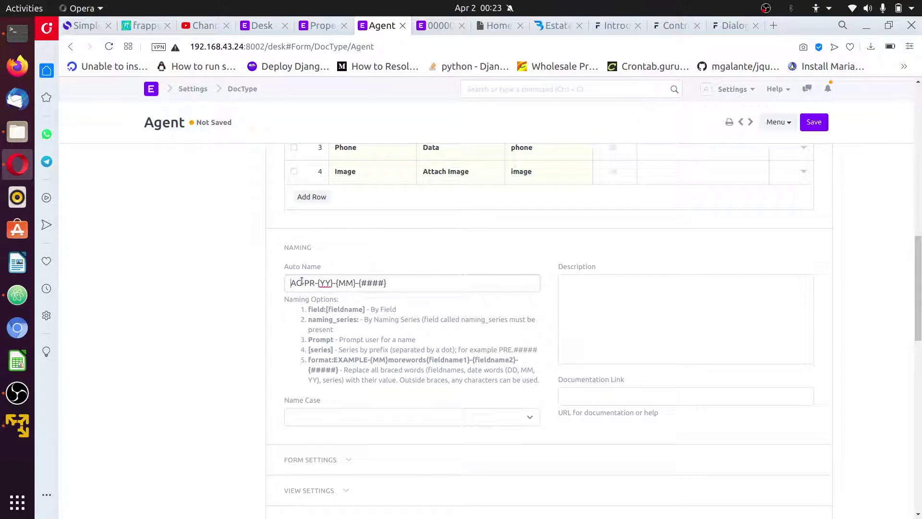
{"action": "type", "text": "format:"}
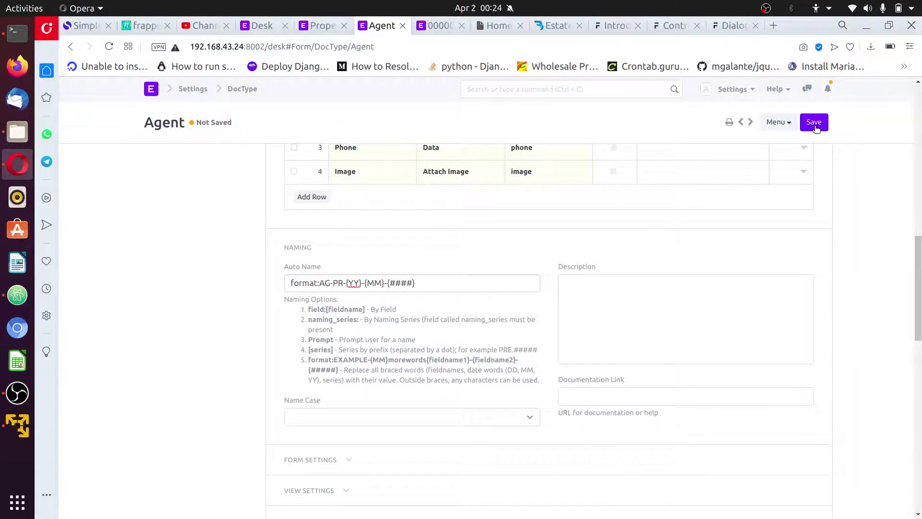
Save the Agent DocType, refresh the Agent list, and open the Test Agent 1 record.
{"action": "left_click", "coordinate": [815, 126]}
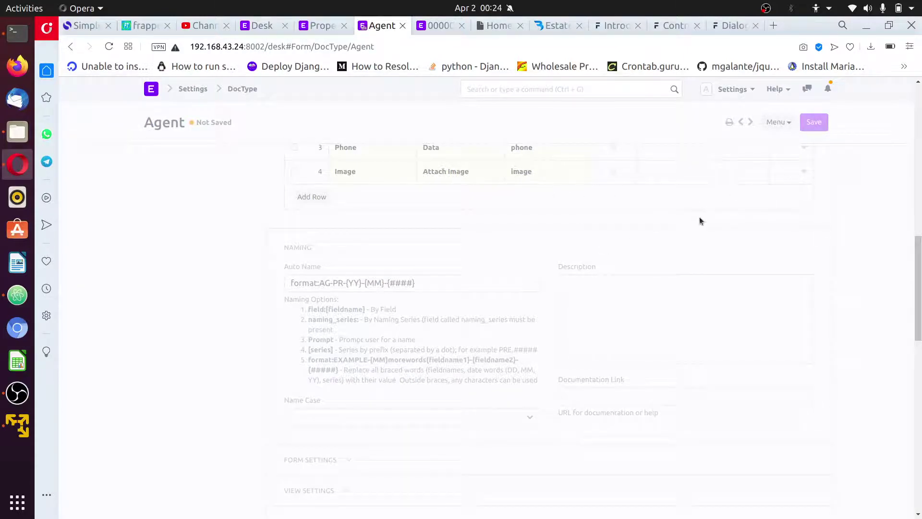
{"action": "scroll", "coordinate": [667, 383], "scroll_direction": "up", "scroll_amount": 5}
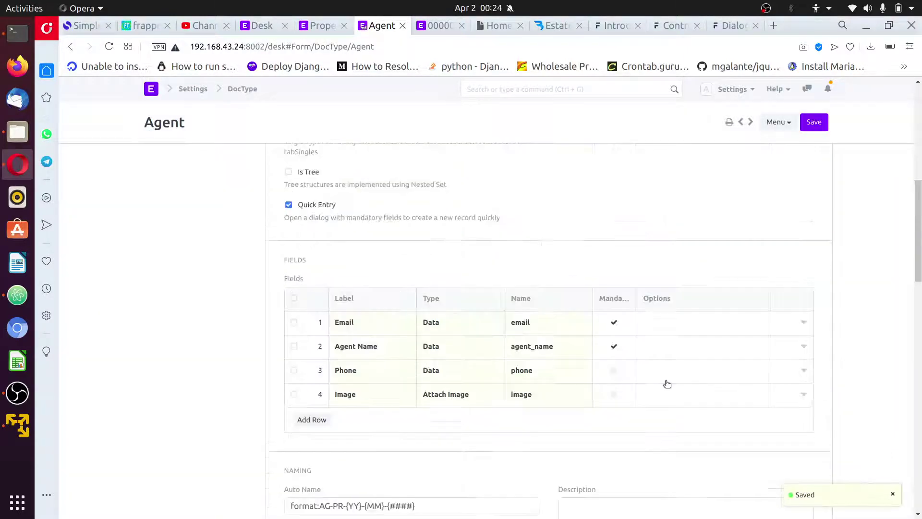
{"action": "scroll", "coordinate": [667, 383], "scroll_direction": "up", "scroll_amount": 10}
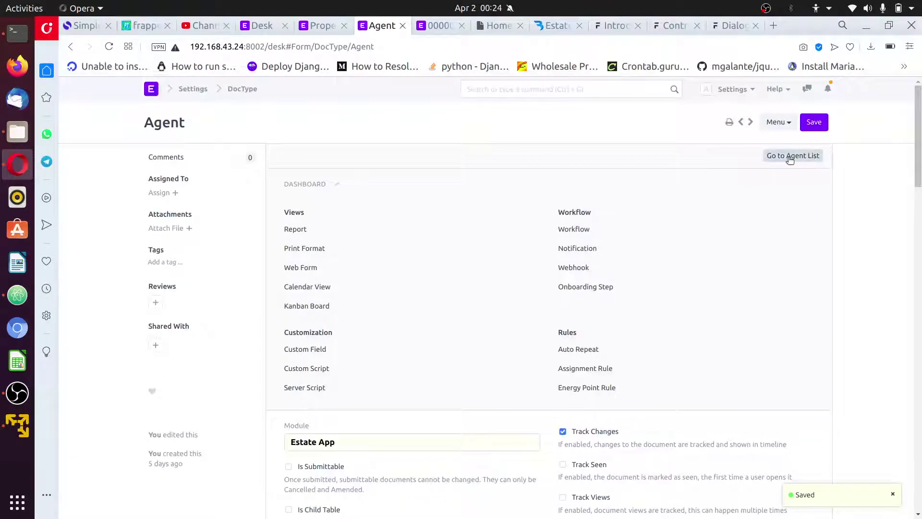
{"action": "left_click", "coordinate": [788, 156]}
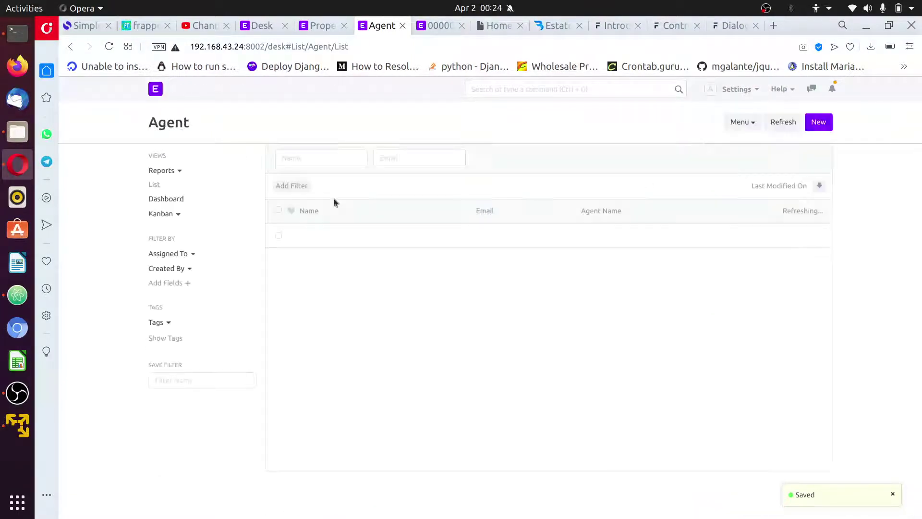
{"action": "left_click", "coordinate": [785, 126]}
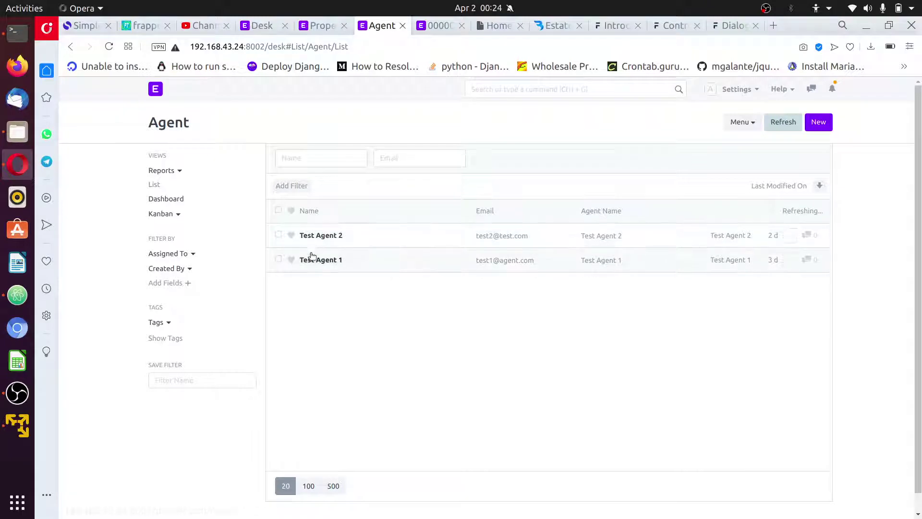
{"action": "left_click", "coordinate": [320, 265]}
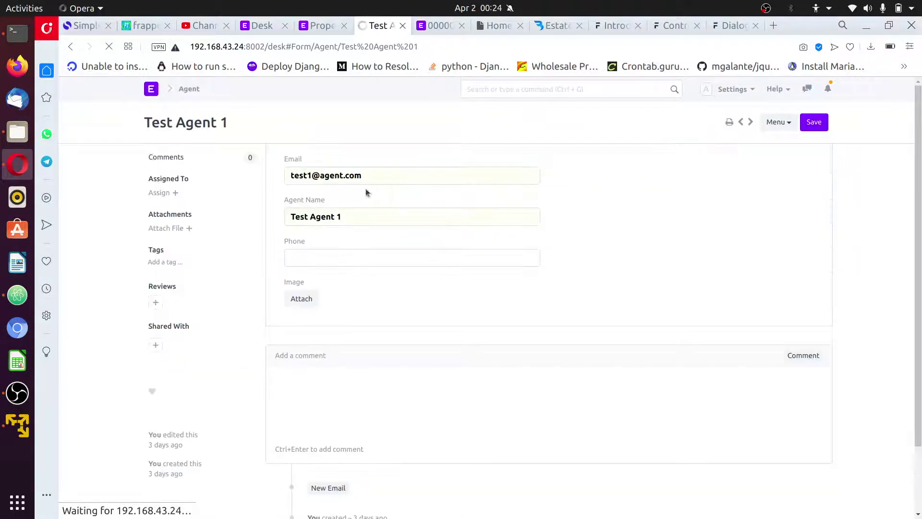
Enter the agent's phone number on Test Agent 1 and save the record.
{"action": "left_click", "coordinate": [819, 127]}
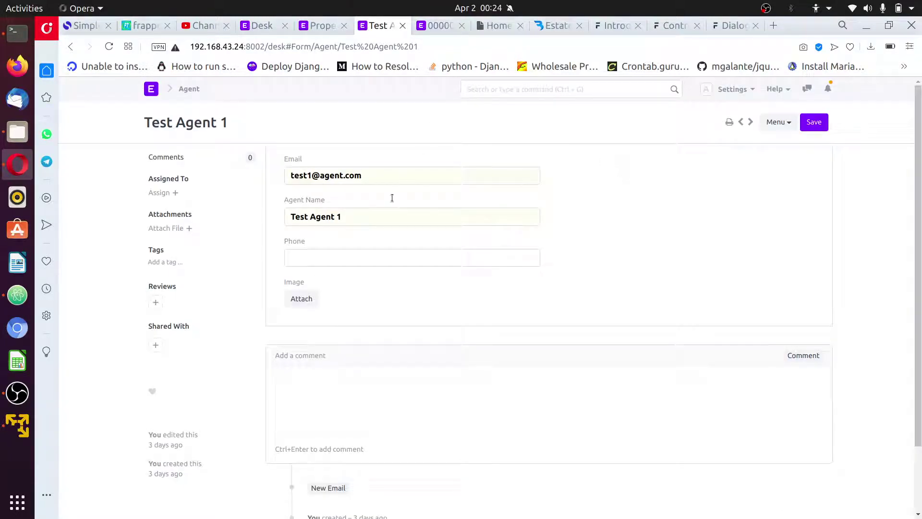
{"action": "left_click", "coordinate": [345, 255]}
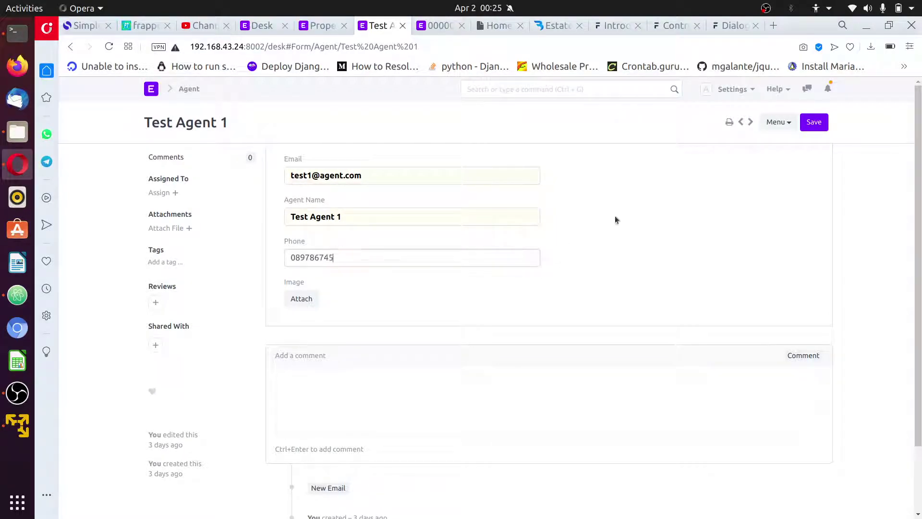
{"action": "left_click", "coordinate": [805, 129]}
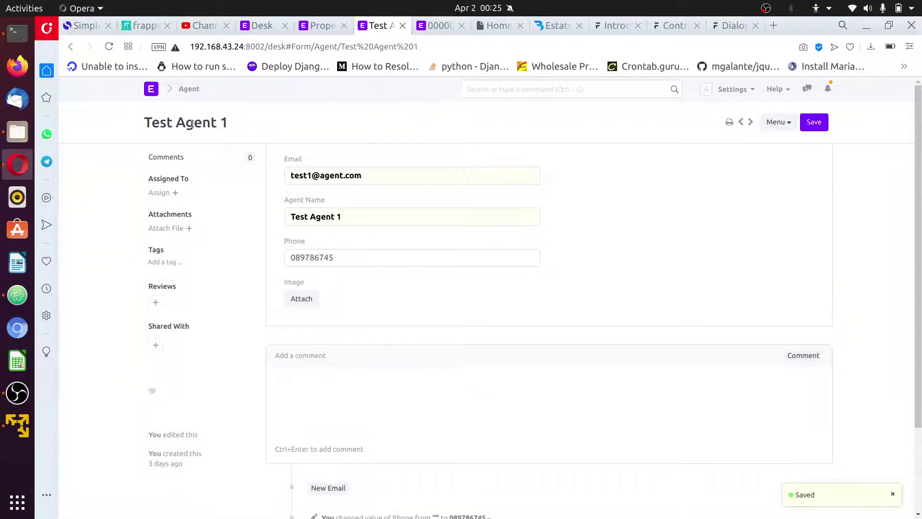
{"action": "scroll", "coordinate": [539, 231], "scroll_direction": "down", "scroll_amount": 2}
{"action": "scroll", "coordinate": [545, 233], "scroll_direction": "up", "scroll_amount": 2}
Copy the agent names from the Agent list, open Test Agent 2, and raise the terminal.
{"action": "left_click", "coordinate": [197, 98]}
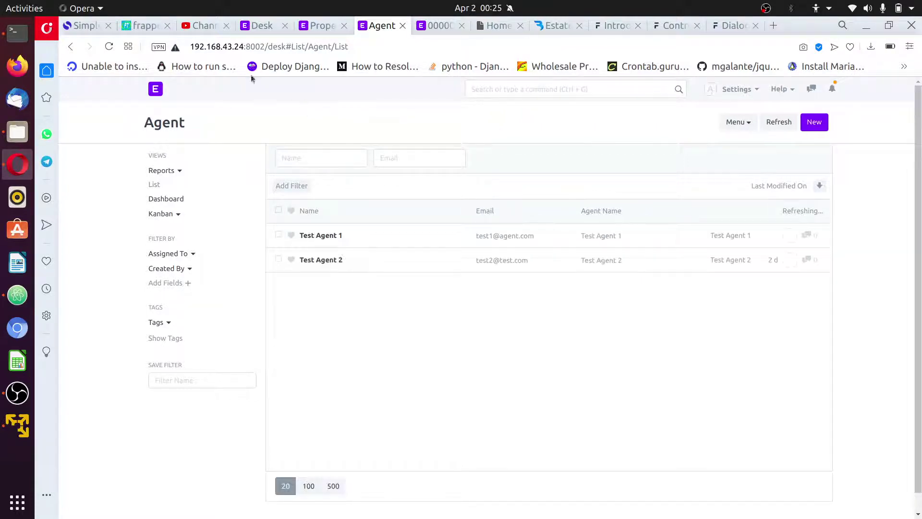
{"action": "left_click_drag", "start_coordinate": [354, 261], "coordinate": [299, 261]}
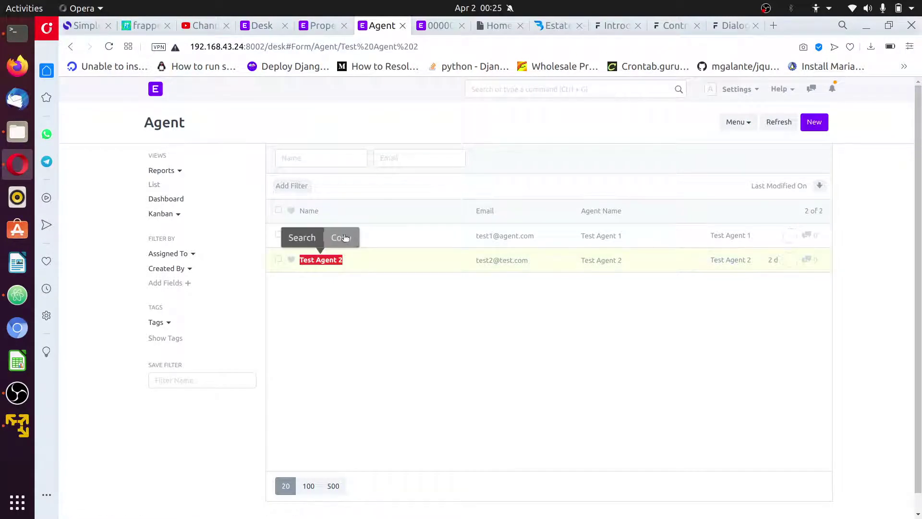
{"action": "left_click", "coordinate": [345, 238]}
{"action": "left_click_drag", "start_coordinate": [359, 237], "coordinate": [264, 217]}
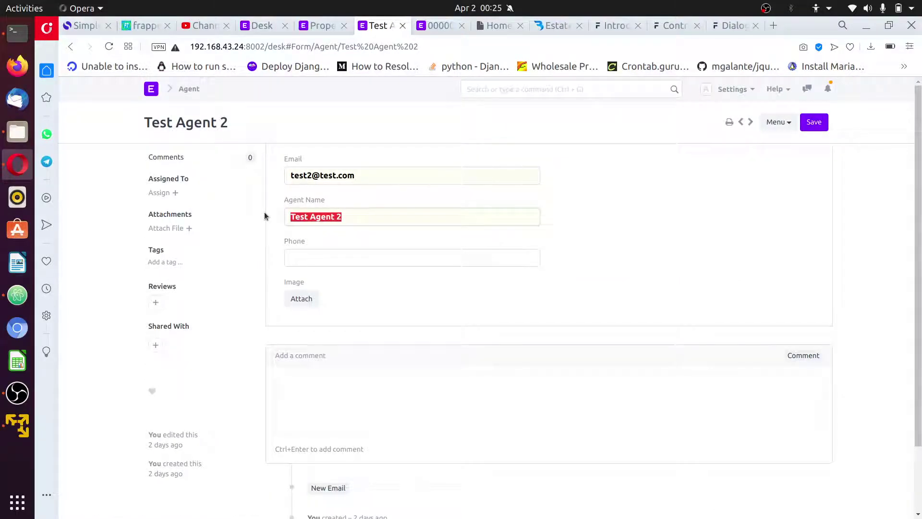
{"action": "left_click", "coordinate": [19, 32]}
Enlarge and maximise the terminal, then start a bench mariadb session.
{"action": "left_click", "coordinate": [384, 99]}
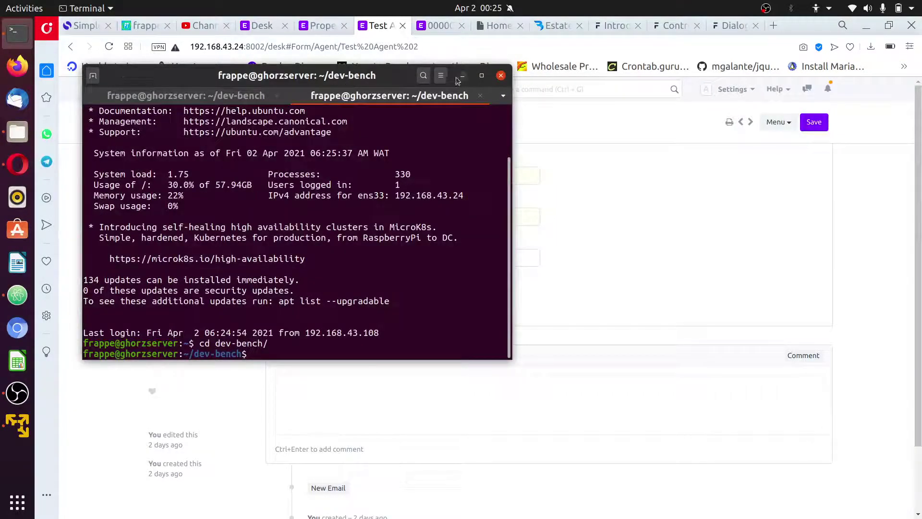
{"action": "left_click", "coordinate": [440, 75]}
{"action": "left_click", "coordinate": [475, 105]}
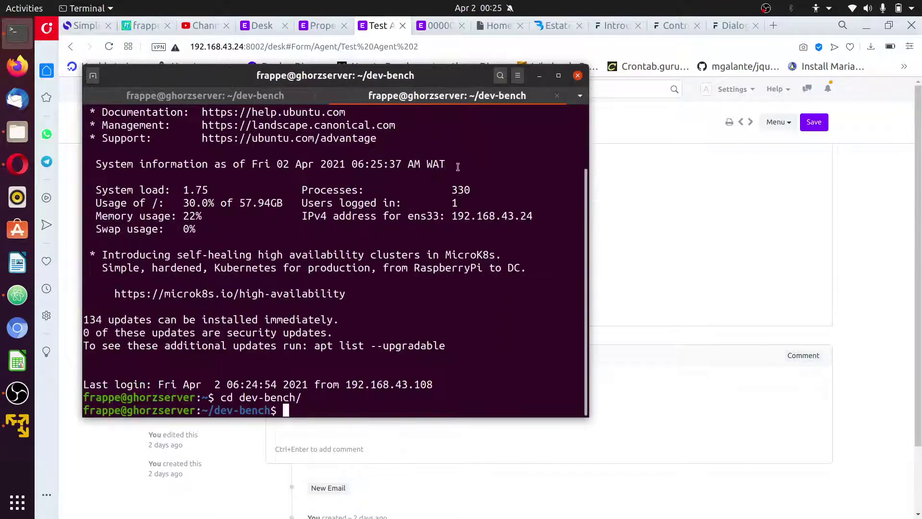
{"action": "double_click", "coordinate": [557, 79]}
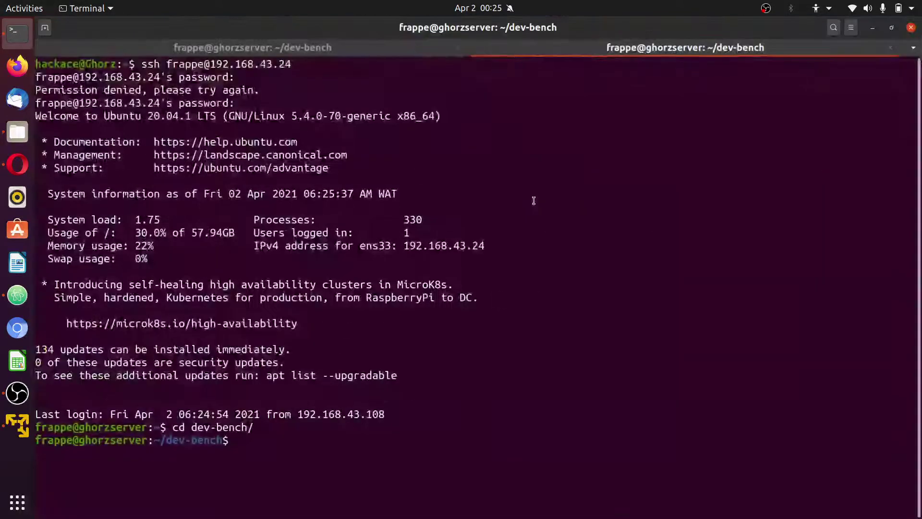
{"action": "type", "text": "bench mariadb"}
{"action": "key", "text": "Return"}
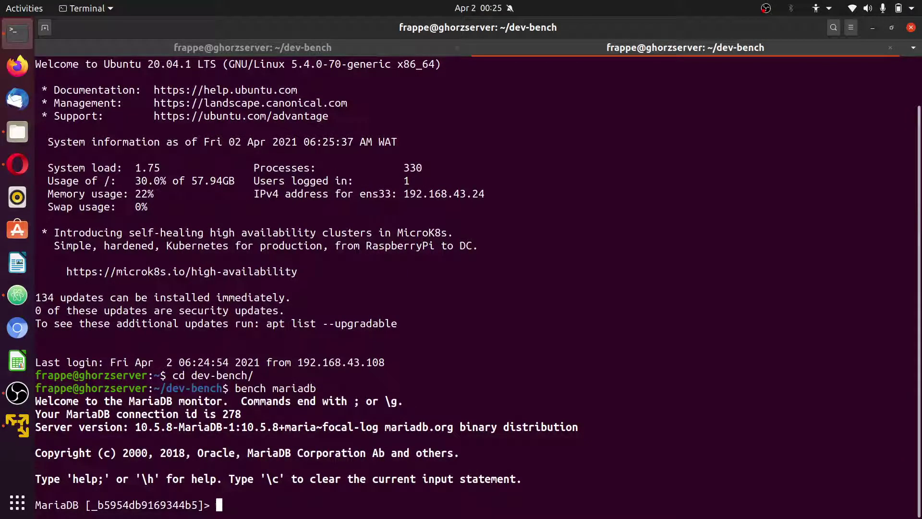
Run SELECT * FROM `tabAgent`; and highlight the Test Agent 1 and Test Agent 2 rows.
{"action": "type", "text": "SELECT "}
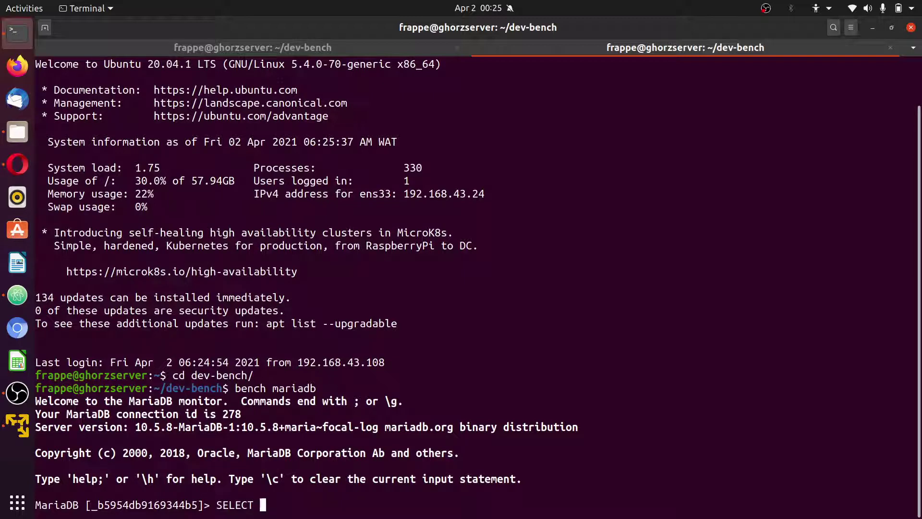
{"action": "type", "text": "* FROM `tab"}
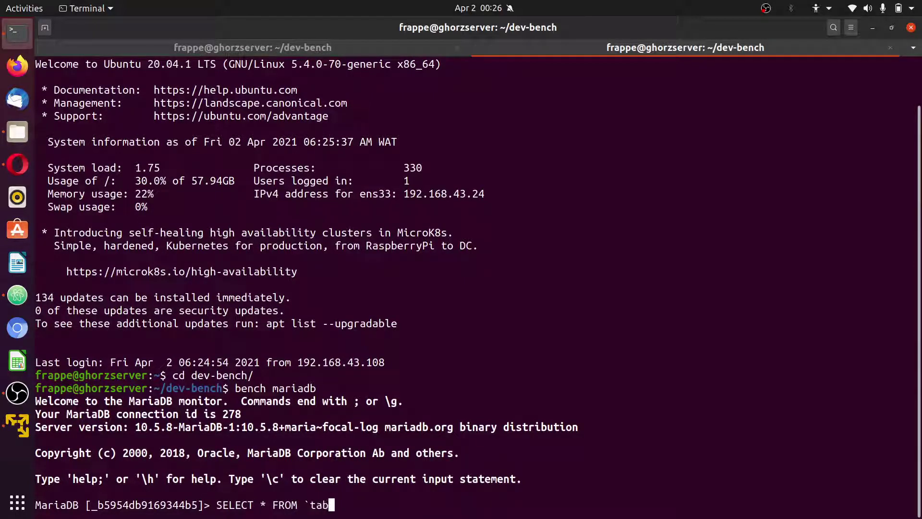
{"action": "type", "text": "Agent`"}
{"action": "key", "text": "BackSpace"}
{"action": "type", "text": ";"}
{"action": "key", "text": "Return"}
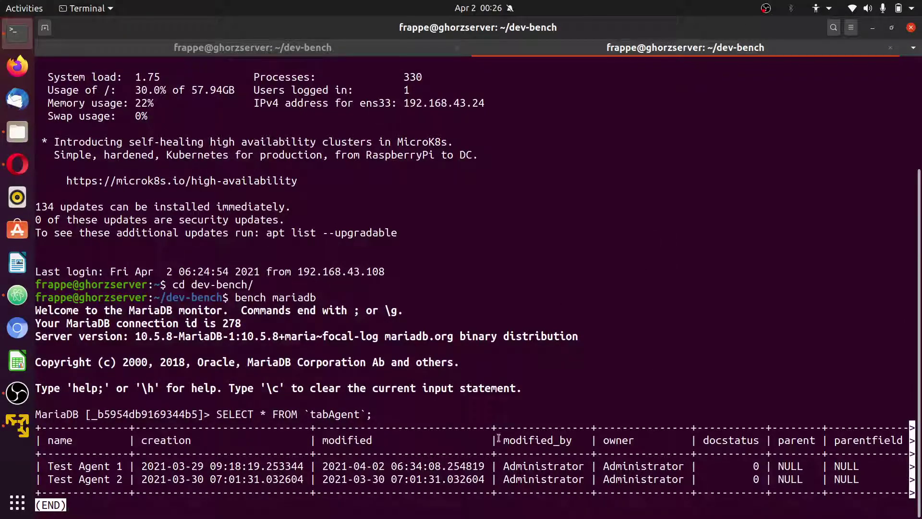
{"action": "left_click_drag", "start_coordinate": [128, 464], "coordinate": [49, 466]}
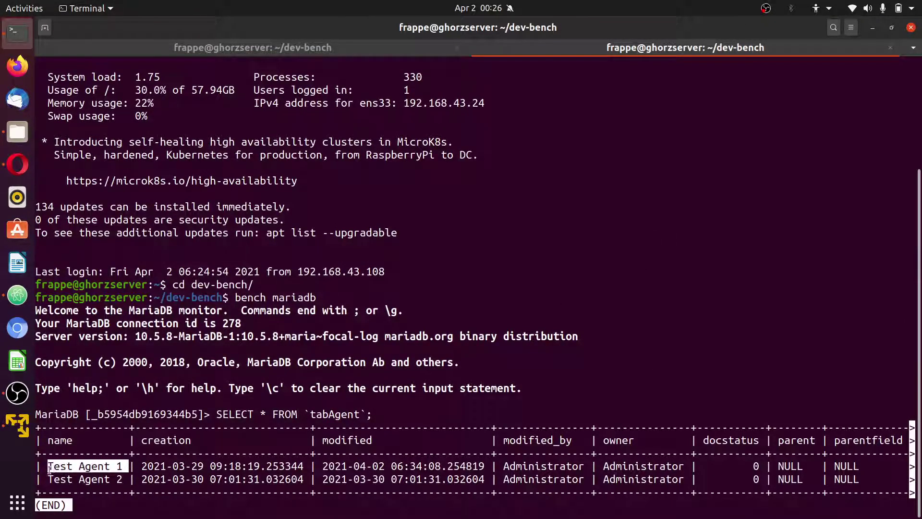
{"action": "left_click", "coordinate": [121, 480]}
{"action": "left_click_drag", "start_coordinate": [121, 480], "coordinate": [44, 477]}
{"action": "left_click_drag", "start_coordinate": [123, 465], "coordinate": [47, 464]}
{"action": "left_click_drag", "start_coordinate": [127, 479], "coordinate": [41, 460]}
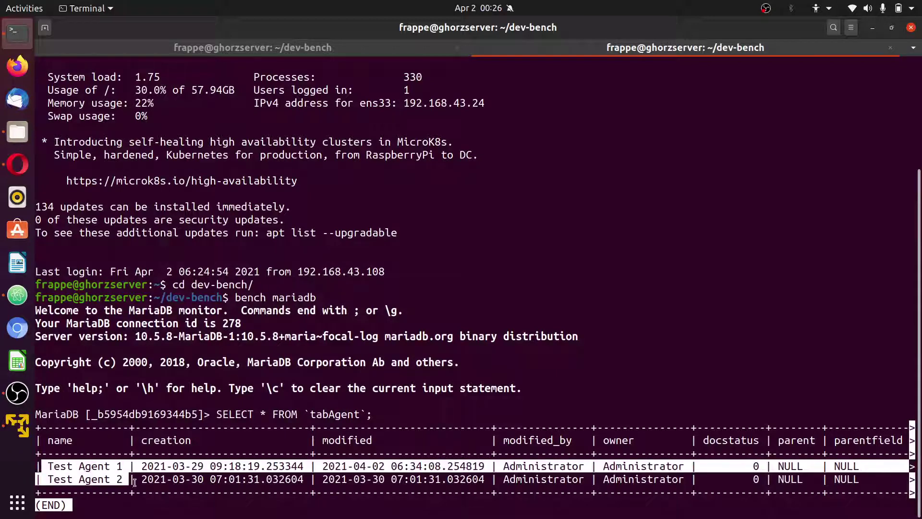
{"action": "left_click", "coordinate": [197, 488]}
Scroll the result columns right and back, then quit the pager and exit MariaDB.
{"action": "key", "text": "Right"}
{"action": "key", "text": "Right"}
{"action": "key", "text": "Right"}
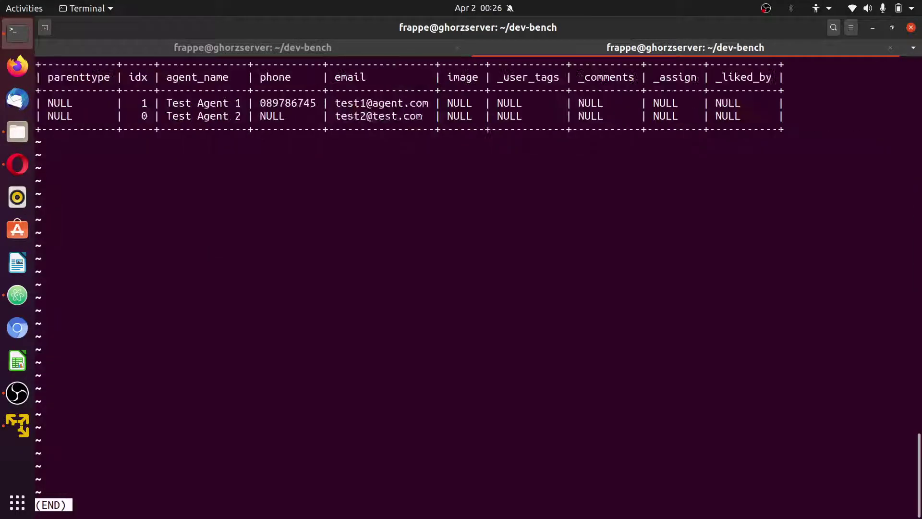
{"action": "key", "text": "Left"}
{"action": "key", "text": "Left"}
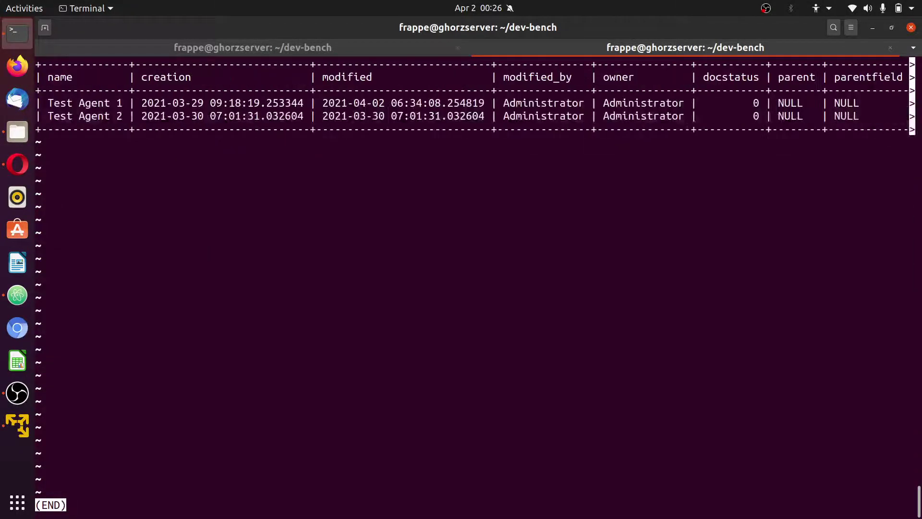
{"action": "type", "text": "qexit"}
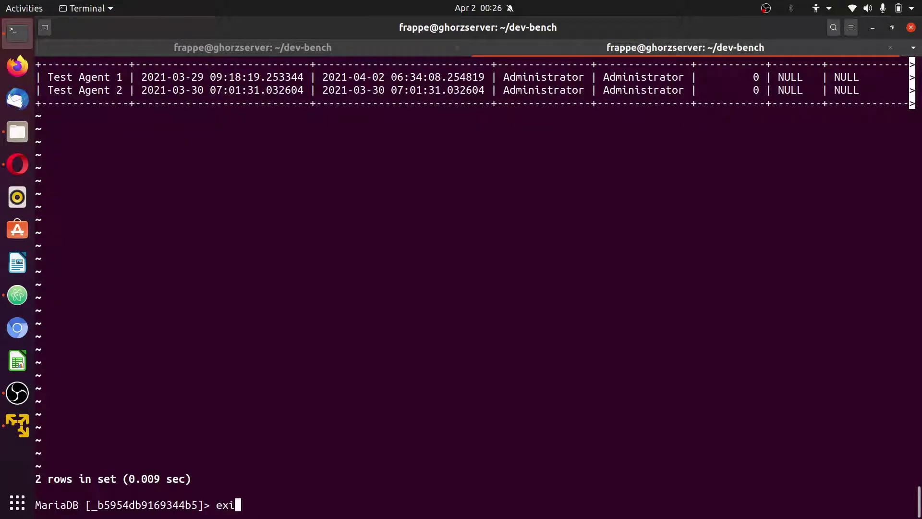
{"action": "key", "text": "Return"}
Duplicate the Test Agent 2 record from the form's actions menu in Opera.
{"action": "left_click", "coordinate": [17, 164]}
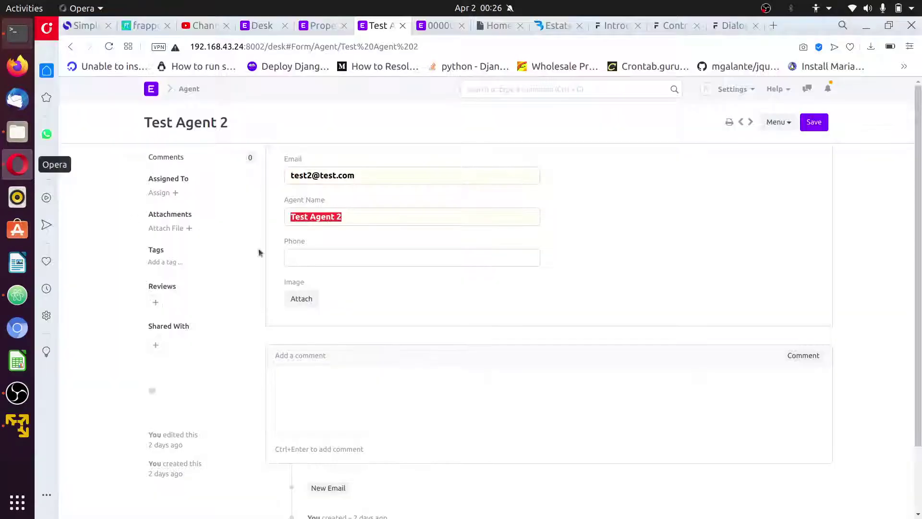
{"action": "left_click", "coordinate": [778, 122]}
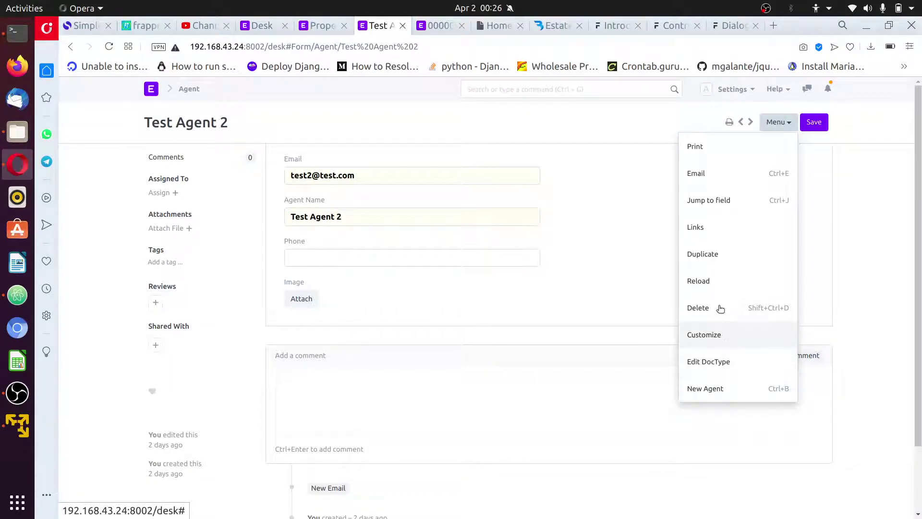
{"action": "left_click", "coordinate": [718, 255]}
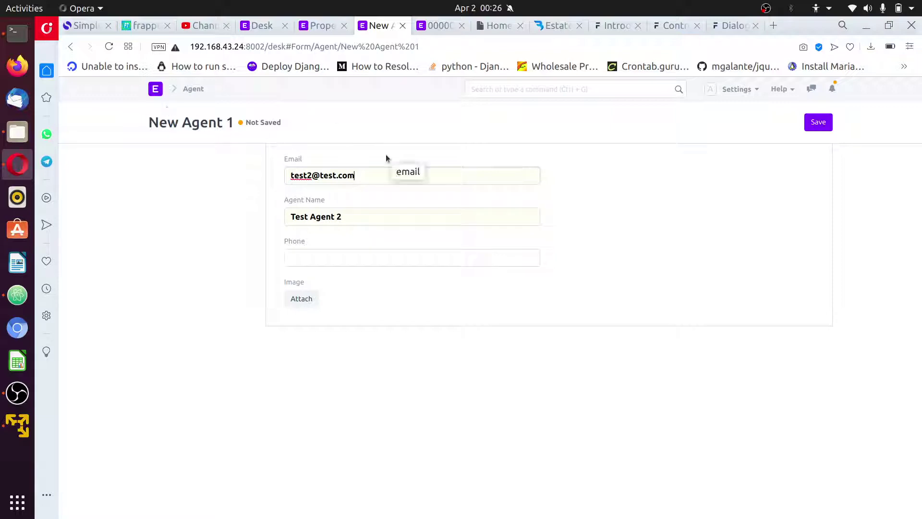
Replace the copied agent name with a new name and change the e-mail address.
{"action": "left_click", "coordinate": [384, 259]}
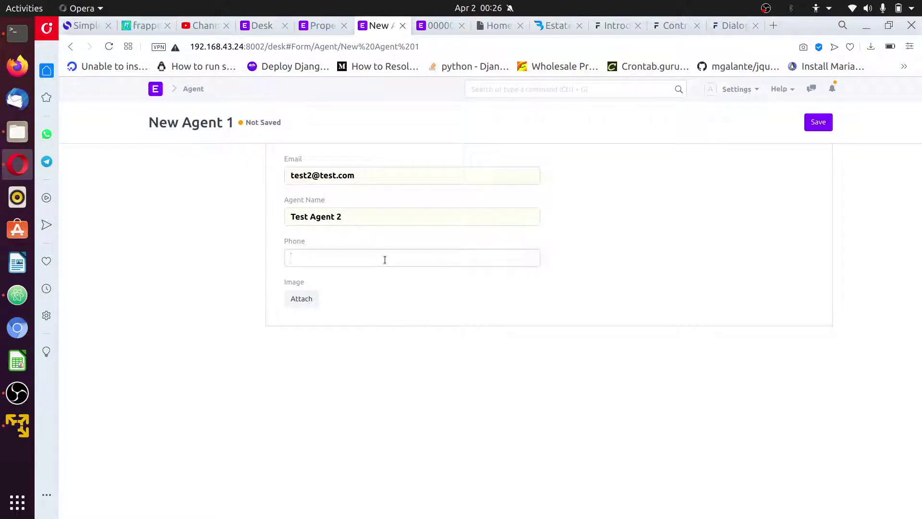
{"action": "key", "text": "ctrl+a"}
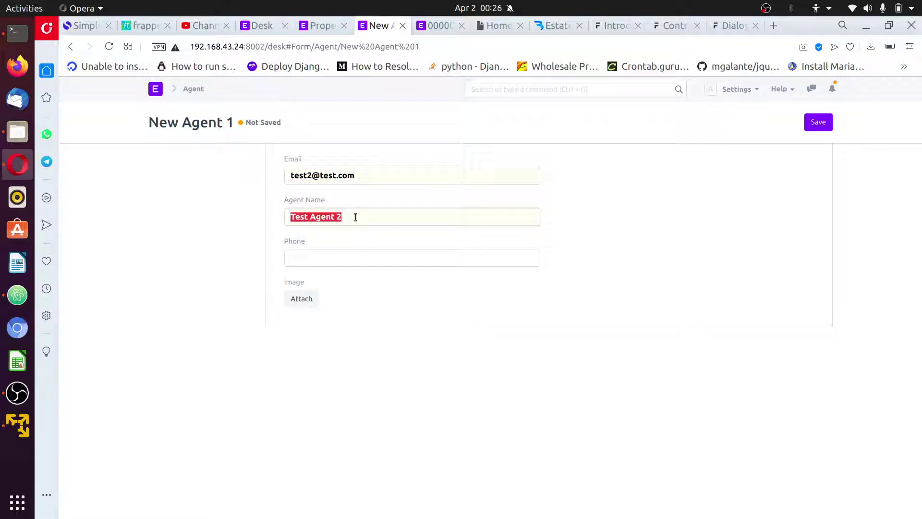
{"action": "type", "text": "Agent John"}
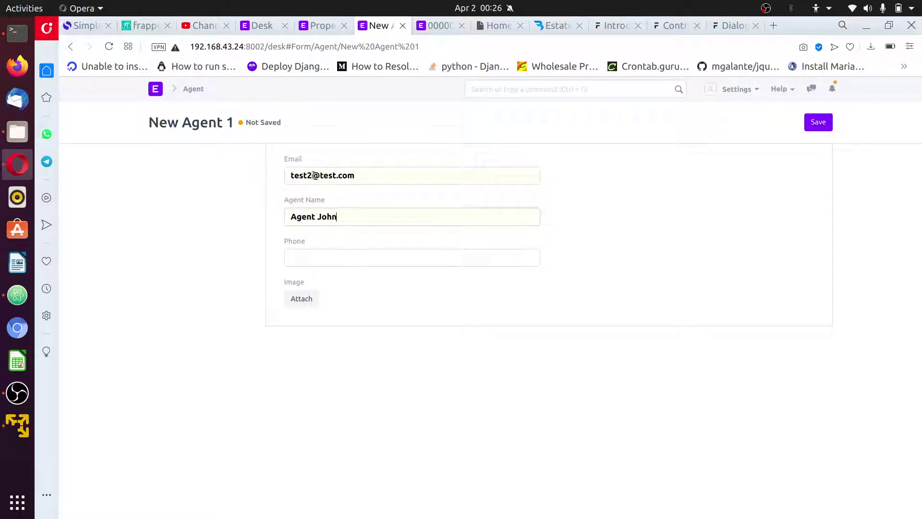
{"action": "left_click", "coordinate": [307, 175]}
{"action": "key", "text": "BackSpace"}
{"action": "type", "text": "john"}
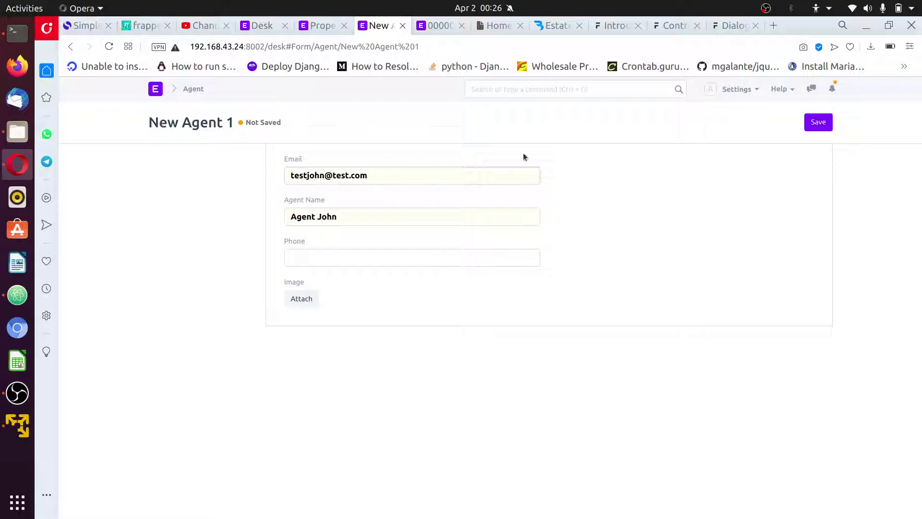
Save the new agent record, which is auto-named AG-PR-21-04-0005.
{"action": "left_click", "coordinate": [820, 122]}
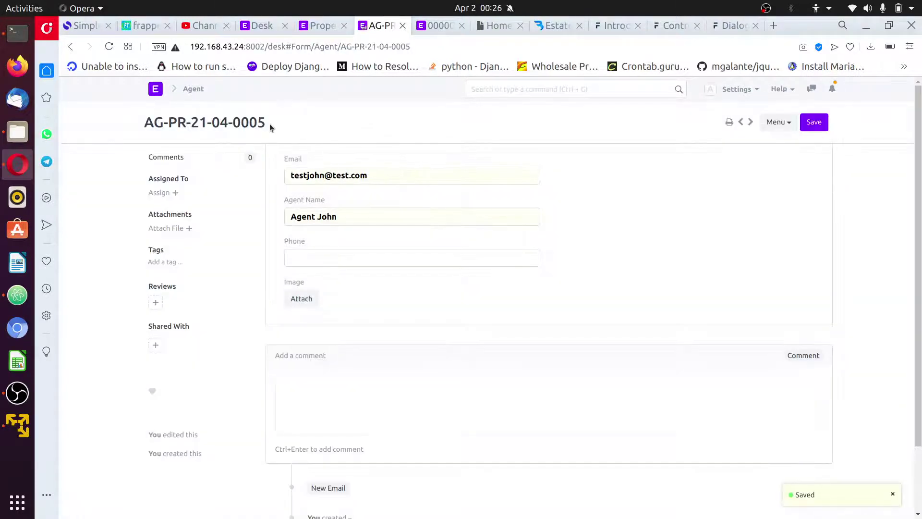
{"action": "left_click_drag", "start_coordinate": [269, 123], "coordinate": [143, 124]}
{"action": "left_click", "coordinate": [206, 138]}
Examine the PR, 04 and 0005 parts of the name against the AG-PR-{YY}-{MM}-{####} series.
{"action": "double_click", "coordinate": [177, 122]}
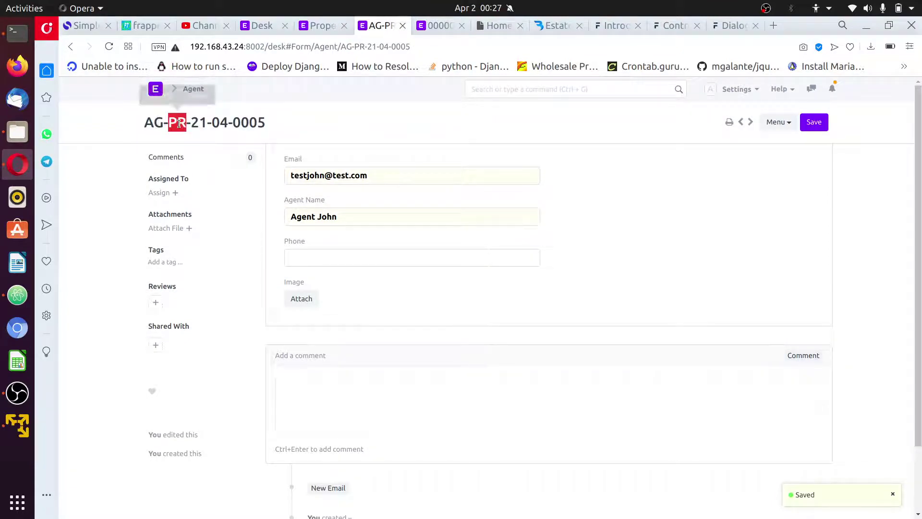
{"action": "double_click", "coordinate": [210, 123]}
{"action": "double_click", "coordinate": [220, 123]}
{"action": "left_click_drag", "start_coordinate": [278, 125], "coordinate": [235, 125]}
{"action": "left_click", "coordinate": [274, 126]}
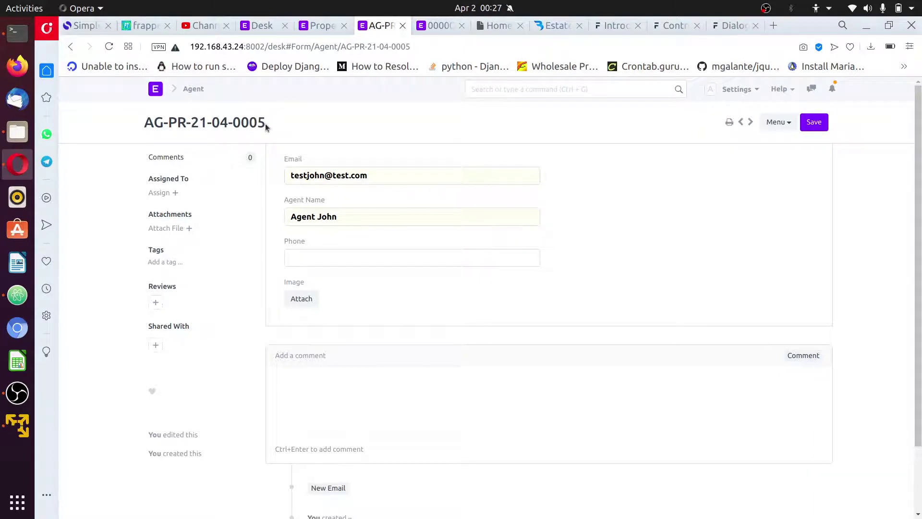
{"action": "left_click_drag", "start_coordinate": [265, 125], "coordinate": [234, 125]}
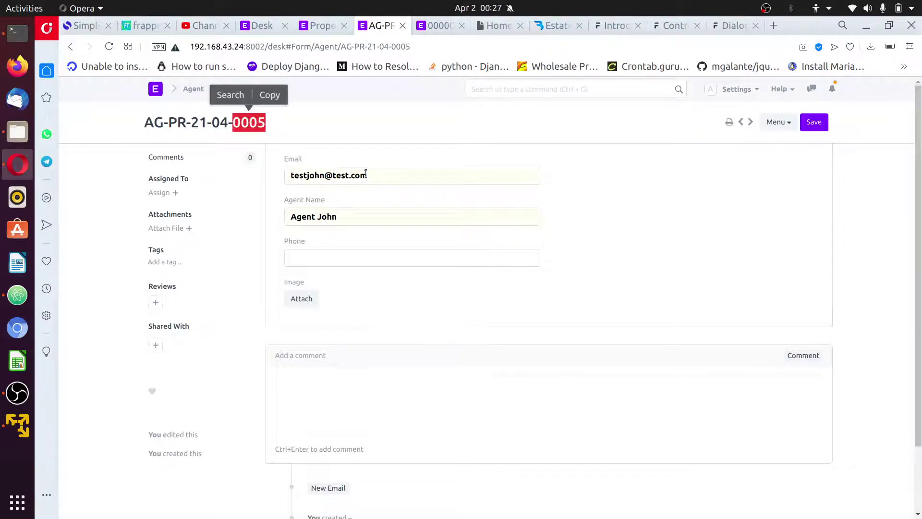
{"action": "left_click", "coordinate": [605, 192]}
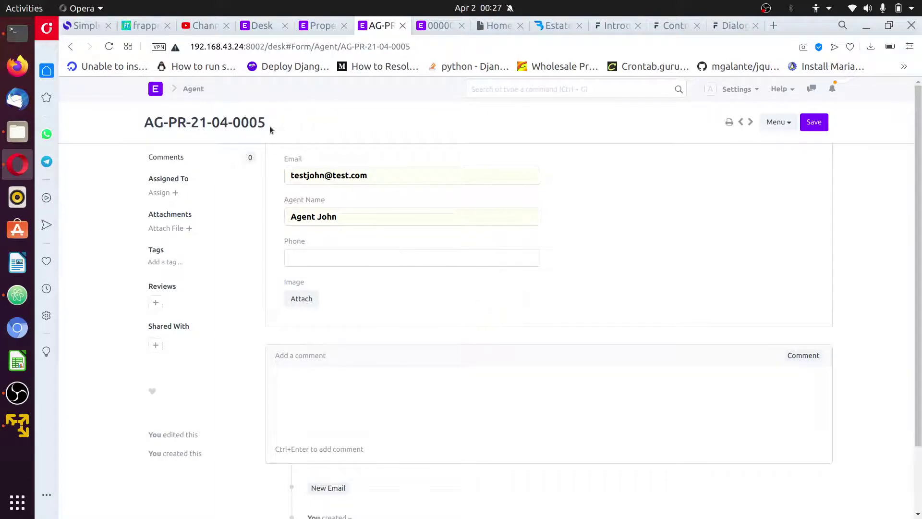
Start a bench mariadb session and rerun SELECT * FROM `tabAgent`; in the terminal.
{"action": "left_click", "coordinate": [17, 33]}
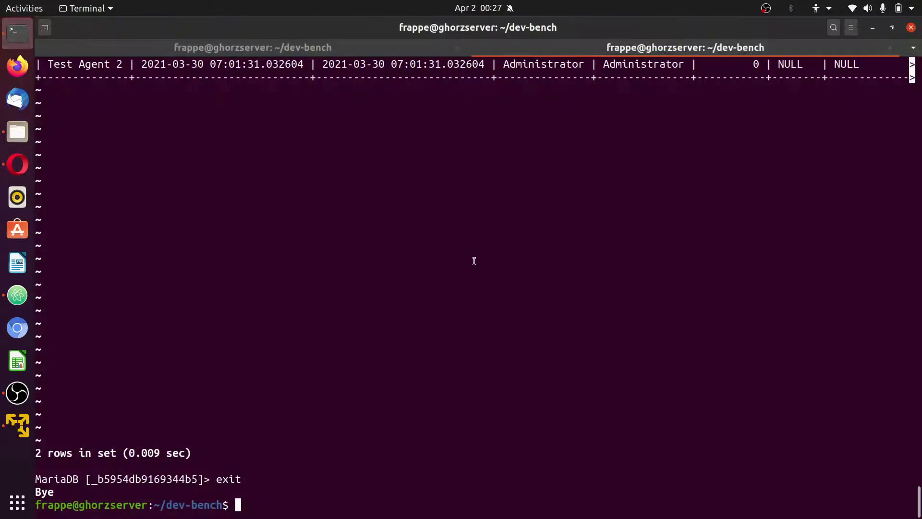
{"action": "type", "text": "bench mariadb"}
{"action": "key", "text": "Return"}
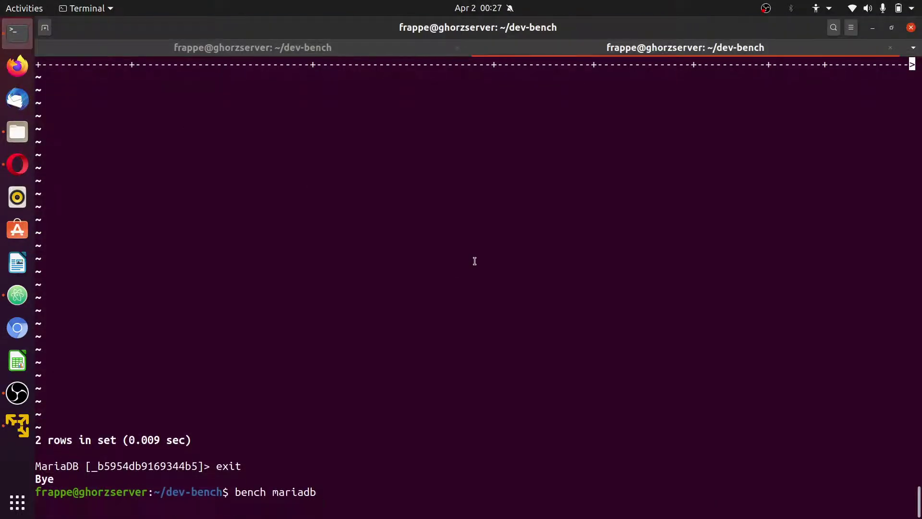
{"action": "key", "text": "Up"}
{"action": "key", "text": "Up"}
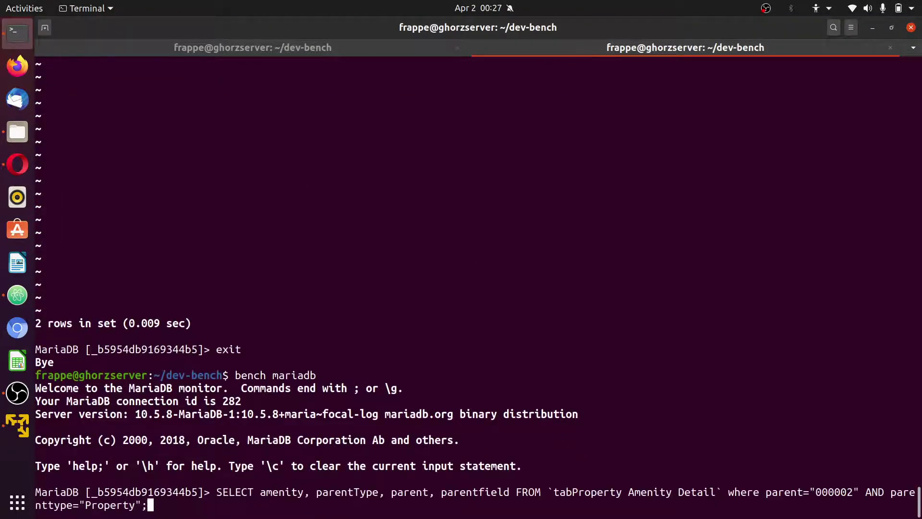
{"action": "key", "text": "Up"}
{"action": "key", "text": "Return"}
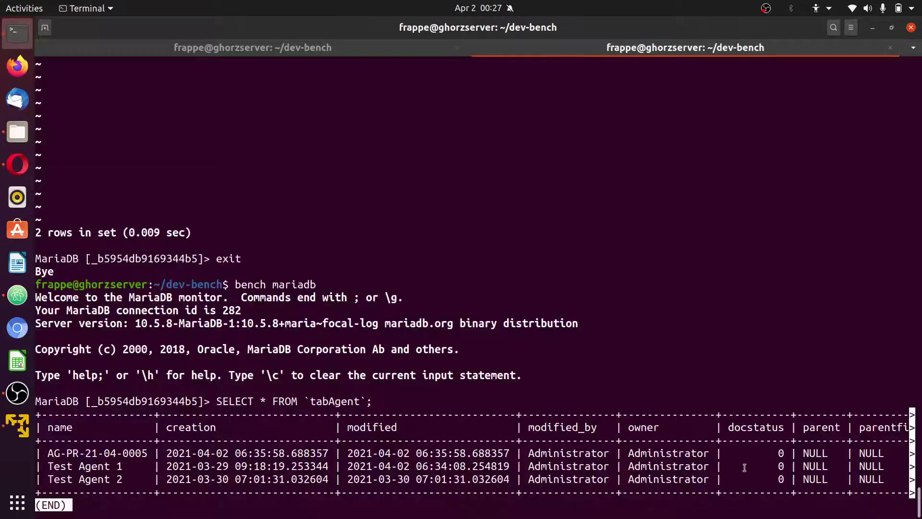
Check the three result rows, including AG-PR-21-04-0005 and Test Agent 1.
{"action": "left_click_drag", "start_coordinate": [147, 453], "coordinate": [47, 452]}
{"action": "double_click", "coordinate": [68, 452]}
{"action": "left_click_drag", "start_coordinate": [147, 452], "coordinate": [38, 453]}
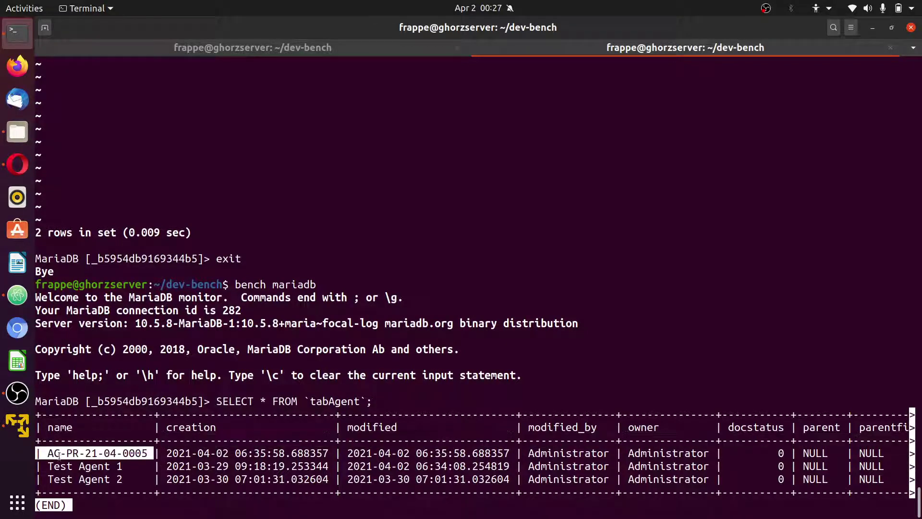
{"action": "left_click", "coordinate": [59, 453]}
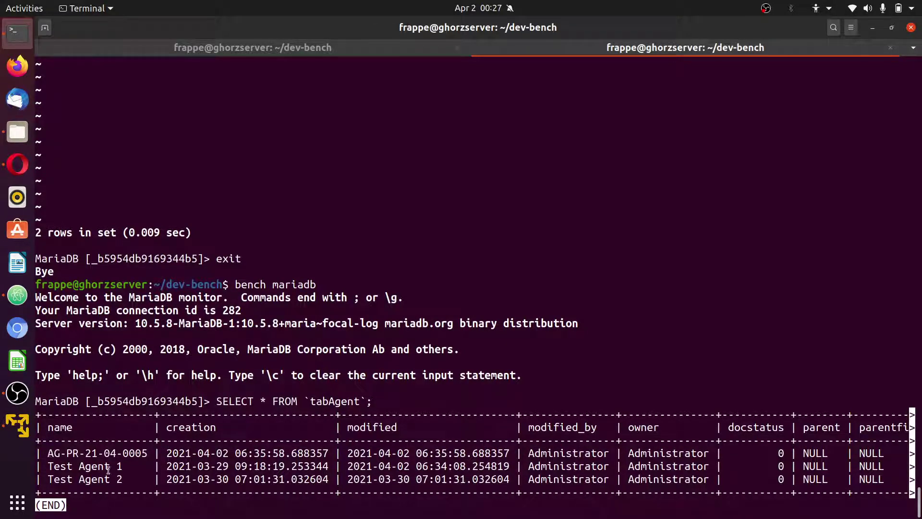
{"action": "left_click_drag", "start_coordinate": [123, 466], "coordinate": [42, 465]}
{"action": "left_click", "coordinate": [75, 457]}
Quit the pager and exit MariaDB, returning to the new agent in the browser.
{"action": "type", "text": "q"}
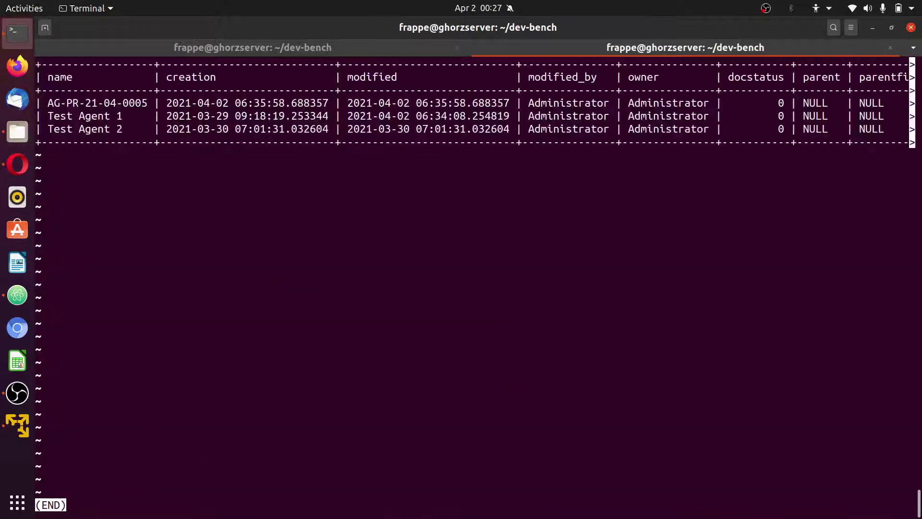
{"action": "type", "text": "exit"}
{"action": "key", "text": "Return"}
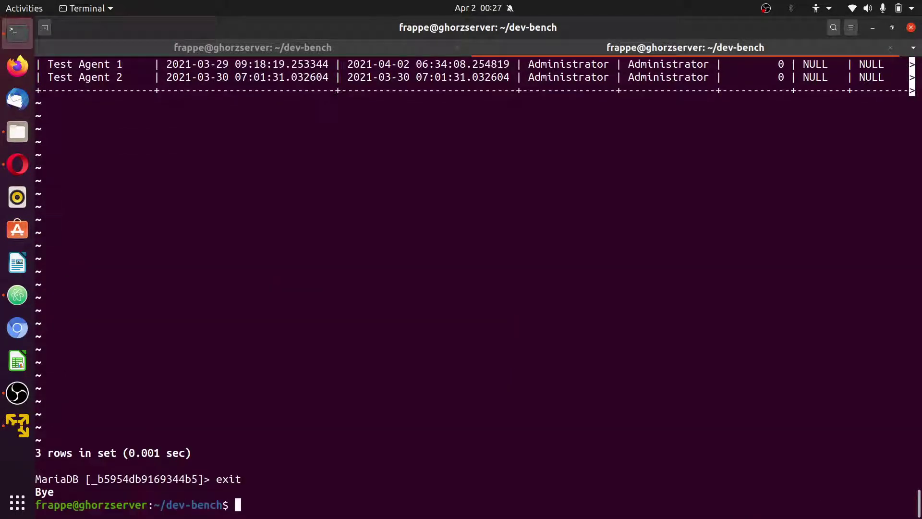
{"action": "left_click", "coordinate": [18, 163]}
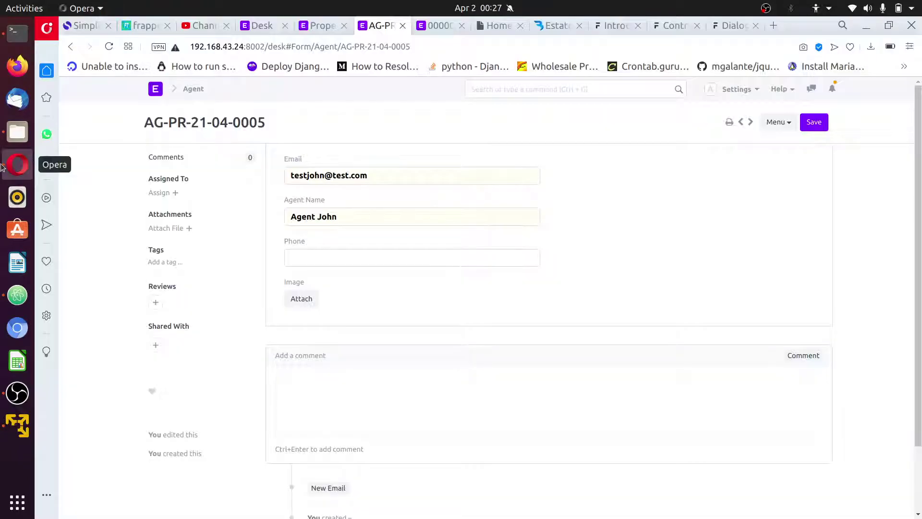
{"action": "scroll", "coordinate": [635, 277], "scroll_direction": "down", "scroll_amount": 2}
{"action": "scroll", "coordinate": [608, 230], "scroll_direction": "up", "scroll_amount": 2}
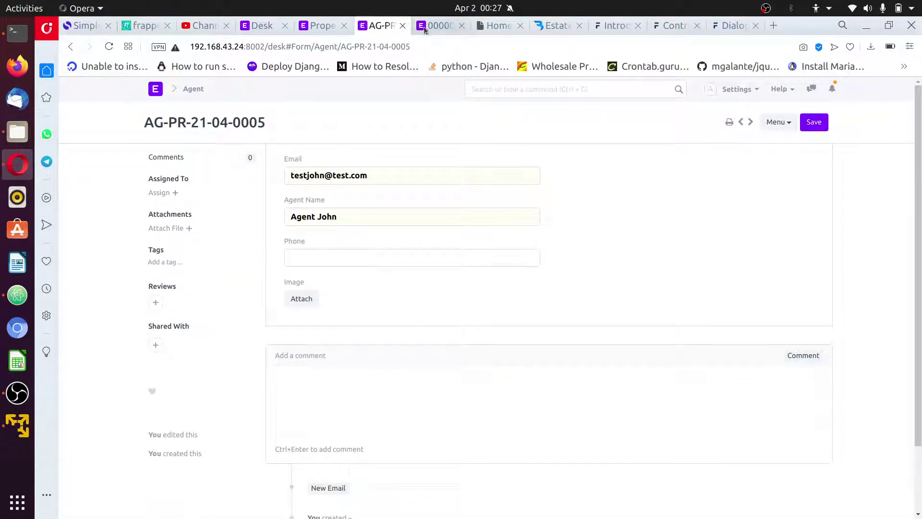
Navigate back through the Agent pages and open the Property list with records 000001–000004.
{"action": "left_click", "coordinate": [67, 52]}
{"action": "left_click", "coordinate": [68, 52]}
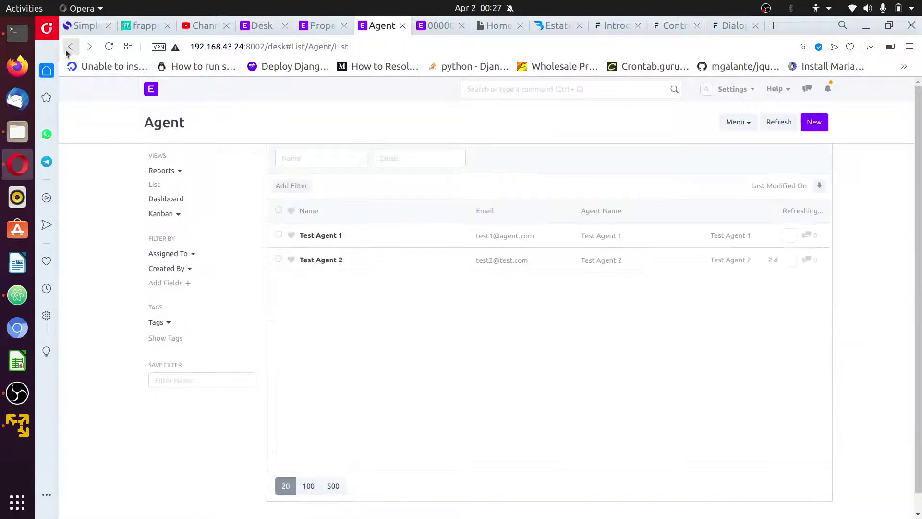
{"action": "left_click", "coordinate": [67, 51]}
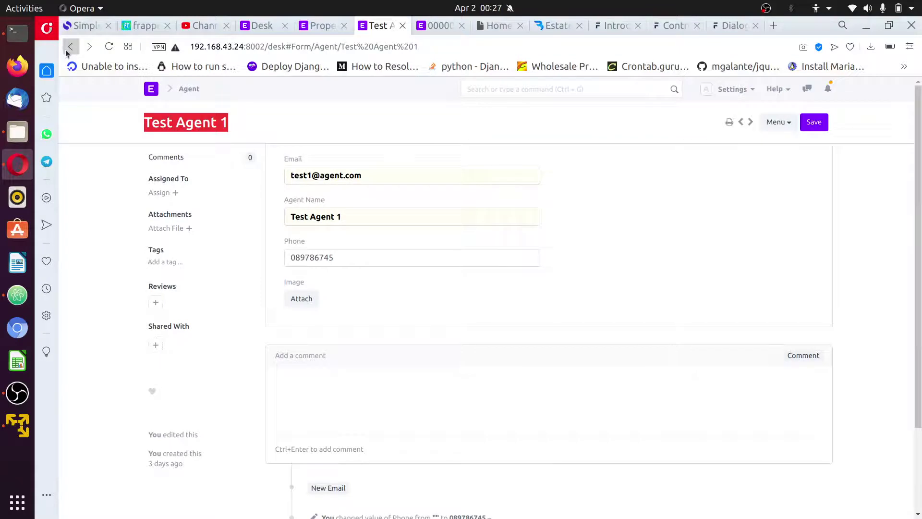
{"action": "left_click", "coordinate": [67, 52]}
{"action": "left_click", "coordinate": [67, 52]}
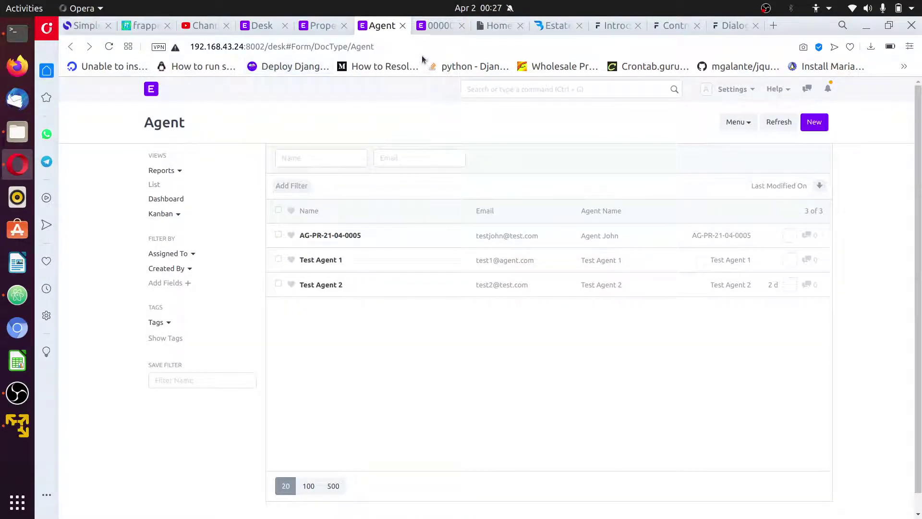
{"action": "left_click", "coordinate": [319, 28]}
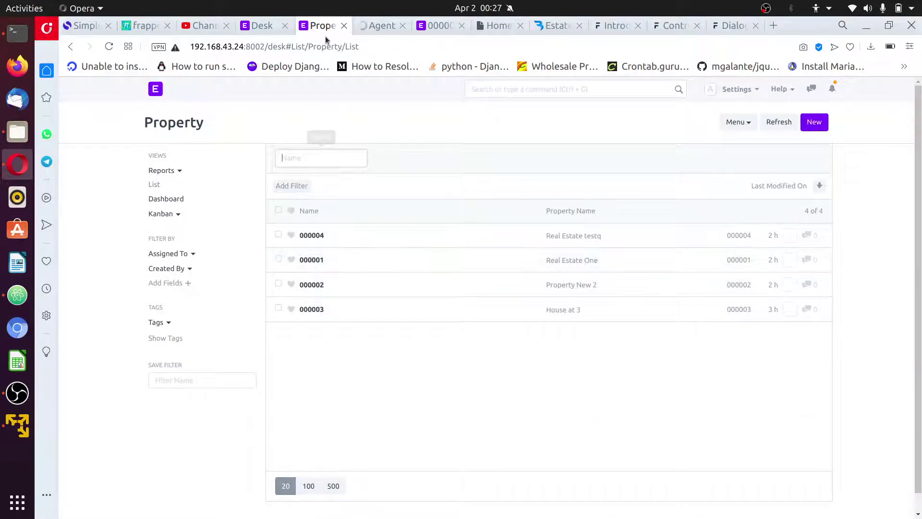
Open property 000001 and change its Agent from Test Agent 1 to AG-PR-21-04-0005.
{"action": "left_click", "coordinate": [310, 260]}
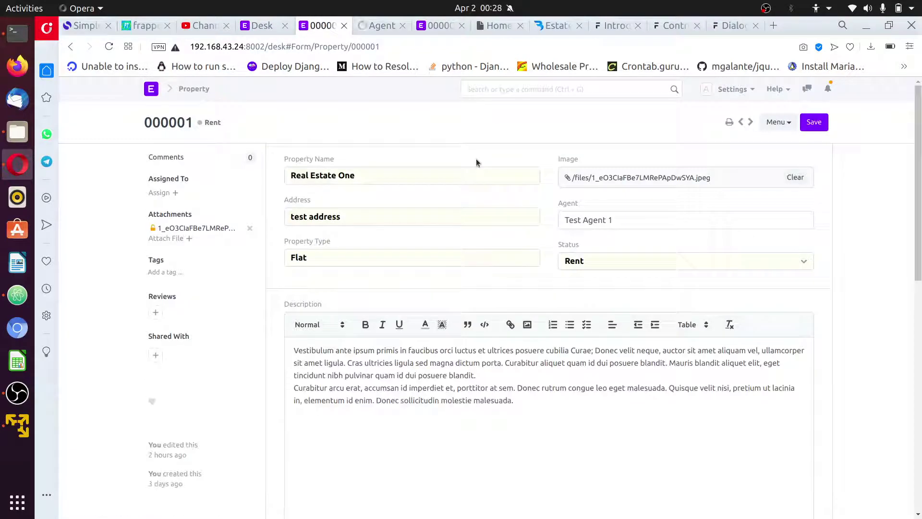
{"action": "left_click", "coordinate": [630, 221]}
{"action": "triple_click", "coordinate": [631, 221]}
{"action": "key", "text": "BackSpace"}
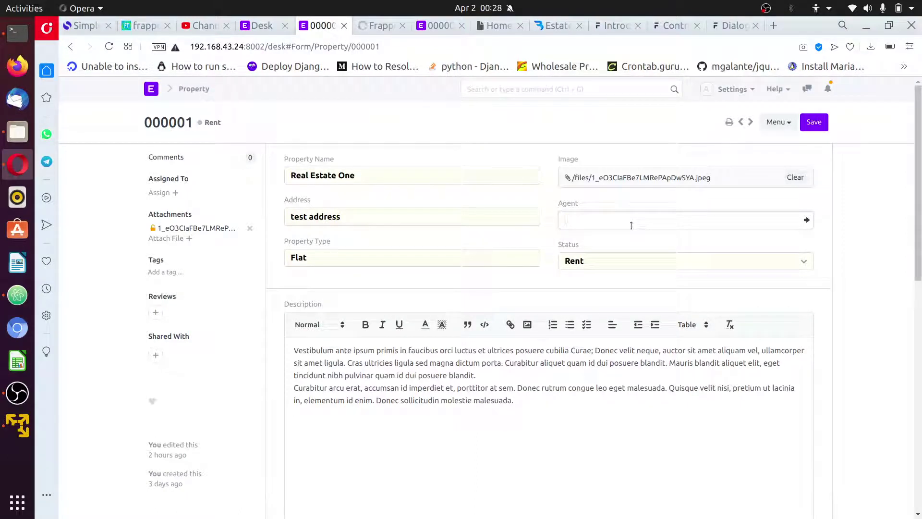
{"action": "key", "text": "ctrl+z"}
{"action": "key", "text": "BackSpace"}
{"action": "key", "text": "ctrl+a"}
{"action": "key", "text": "BackSpace"}
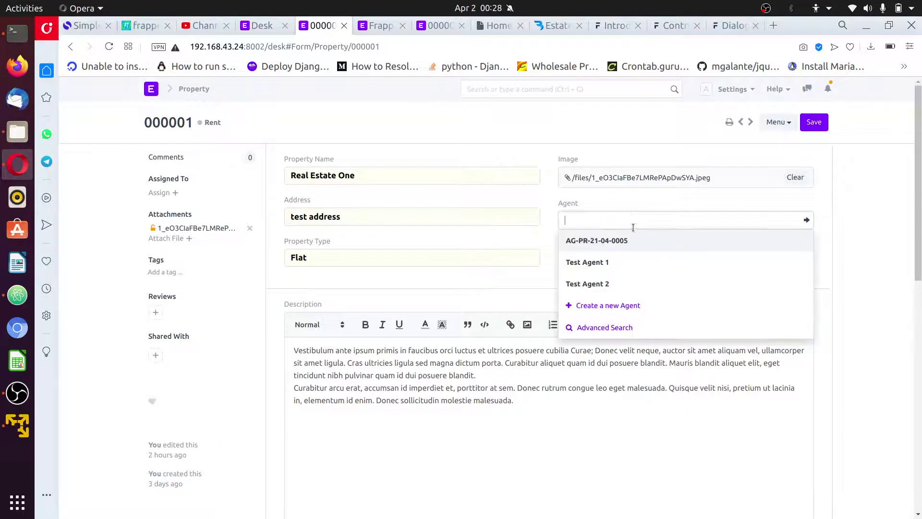
{"action": "left_click", "coordinate": [630, 242]}
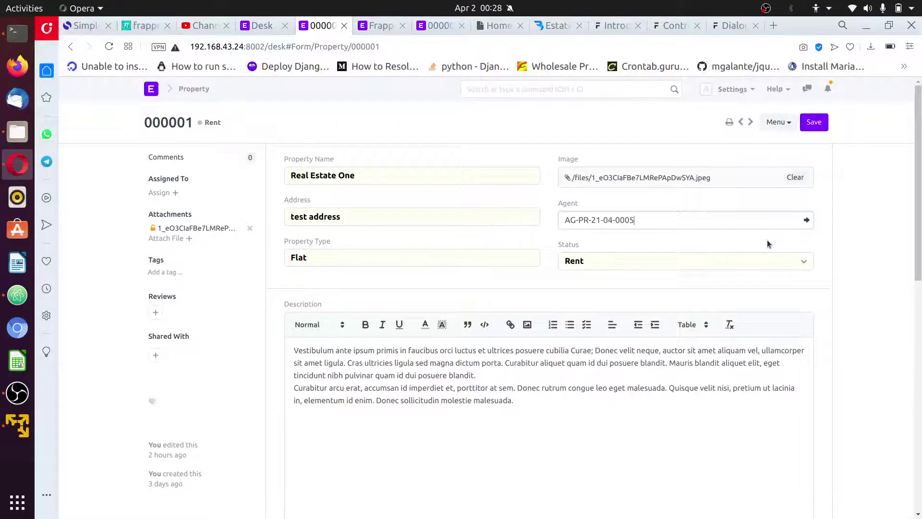
Save property 000001 and recheck its new agent value.
{"action": "left_click", "coordinate": [814, 124]}
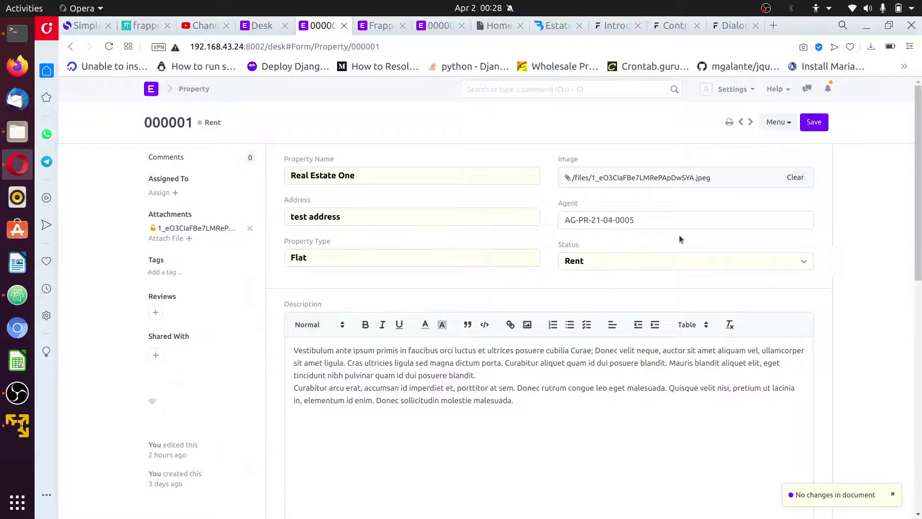
{"action": "left_click", "coordinate": [812, 123]}
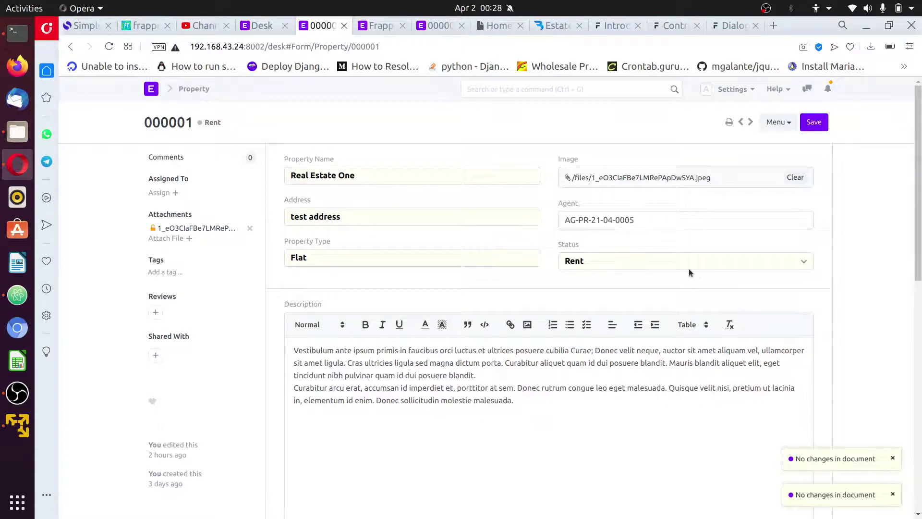
{"action": "left_click", "coordinate": [564, 218]}
{"action": "left_click_drag", "start_coordinate": [638, 219], "coordinate": [587, 214]}
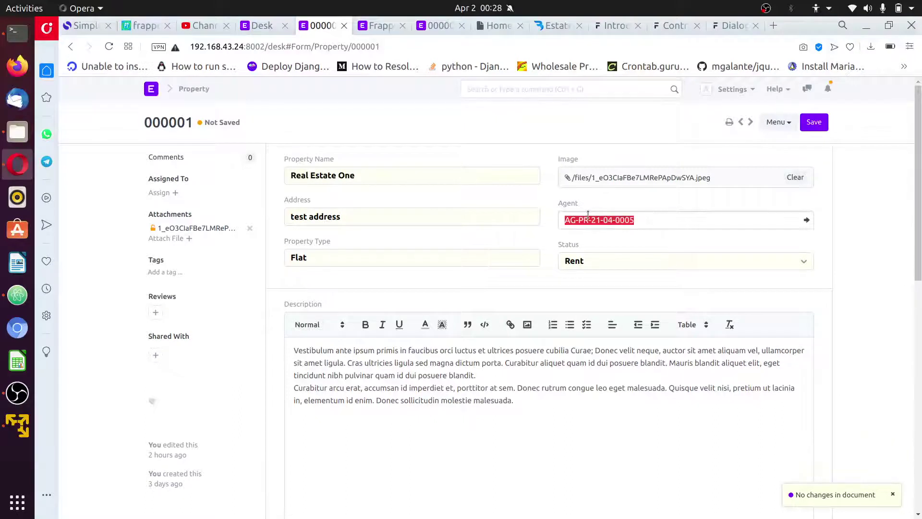
{"action": "left_click", "coordinate": [641, 220]}
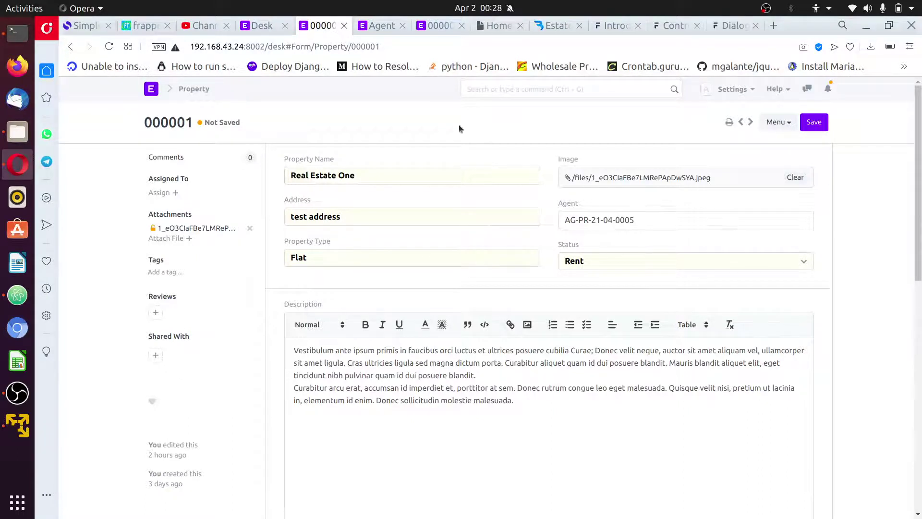
Look over property 000004 and the Agent DocType definition in their tabs.
{"action": "left_click", "coordinate": [436, 30]}
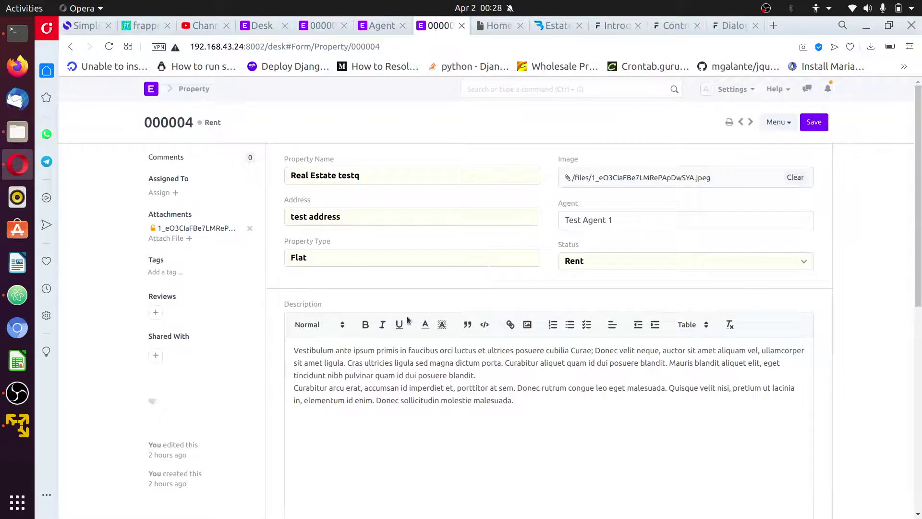
{"action": "scroll", "coordinate": [388, 198], "scroll_direction": "down", "scroll_amount": 2}
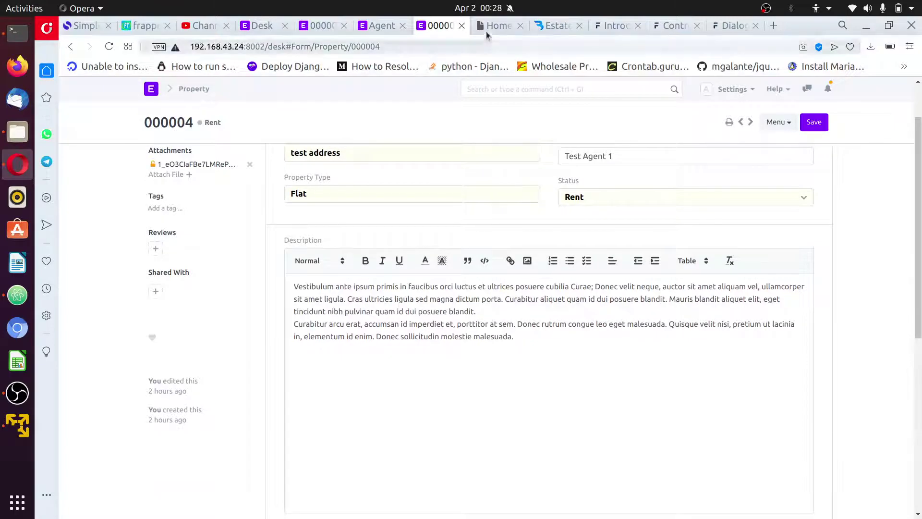
{"action": "left_click", "coordinate": [379, 26]}
{"action": "scroll", "coordinate": [585, 294], "scroll_direction": "down", "scroll_amount": 10}
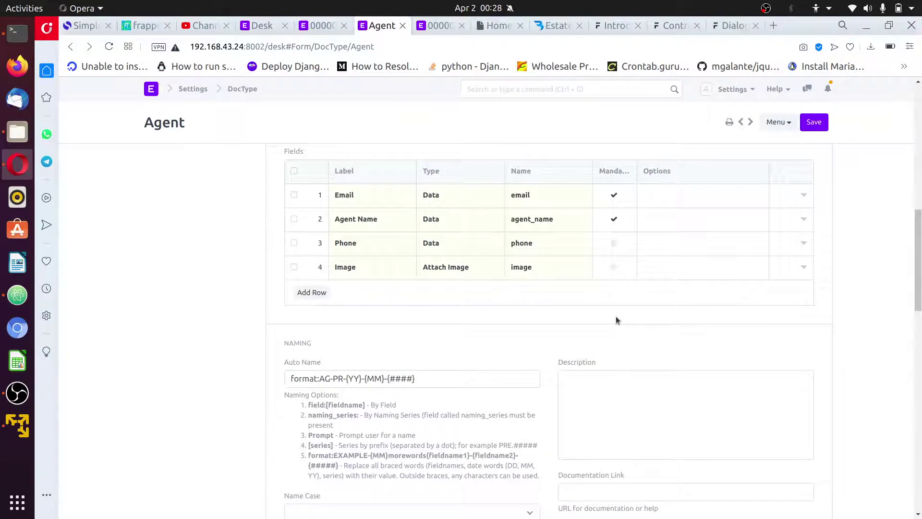
{"action": "scroll", "coordinate": [404, 210], "scroll_direction": "up", "scroll_amount": 5}
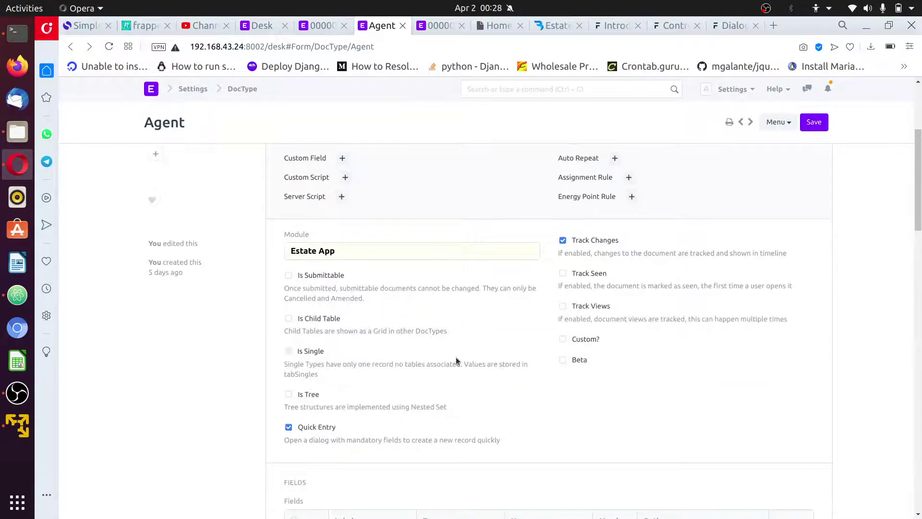
{"action": "scroll", "coordinate": [408, 370], "scroll_direction": "down", "scroll_amount": 3}
{"action": "scroll", "coordinate": [359, 382], "scroll_direction": "up", "scroll_amount": 7}
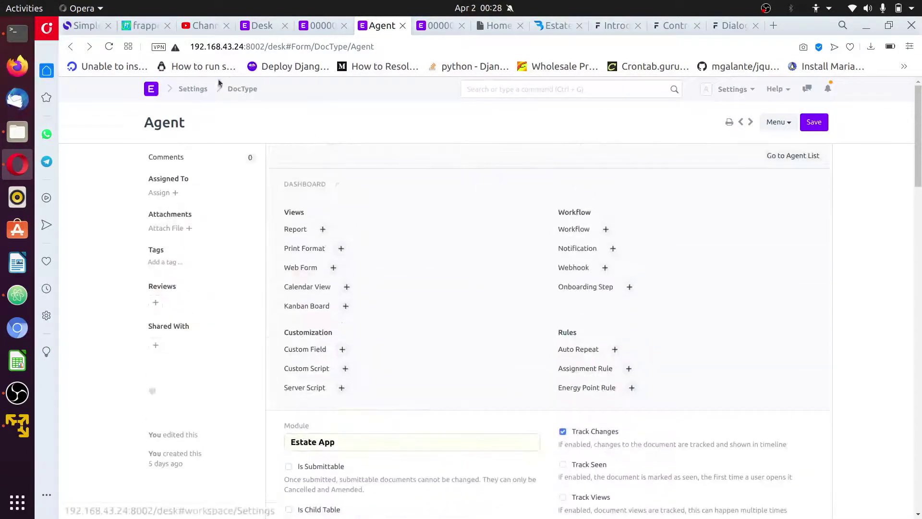
Open the Property DocType from the DocType list and scroll to its fields table.
{"action": "left_click", "coordinate": [240, 89]}
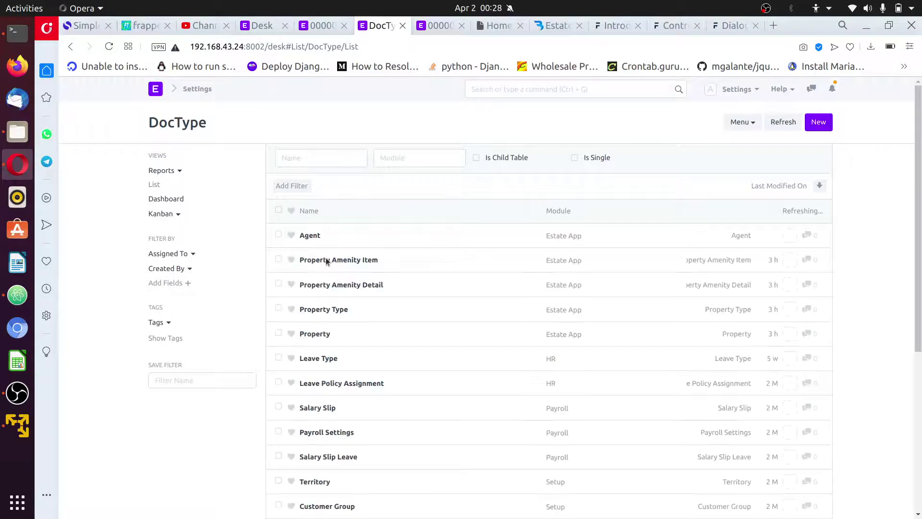
{"action": "left_click", "coordinate": [316, 335]}
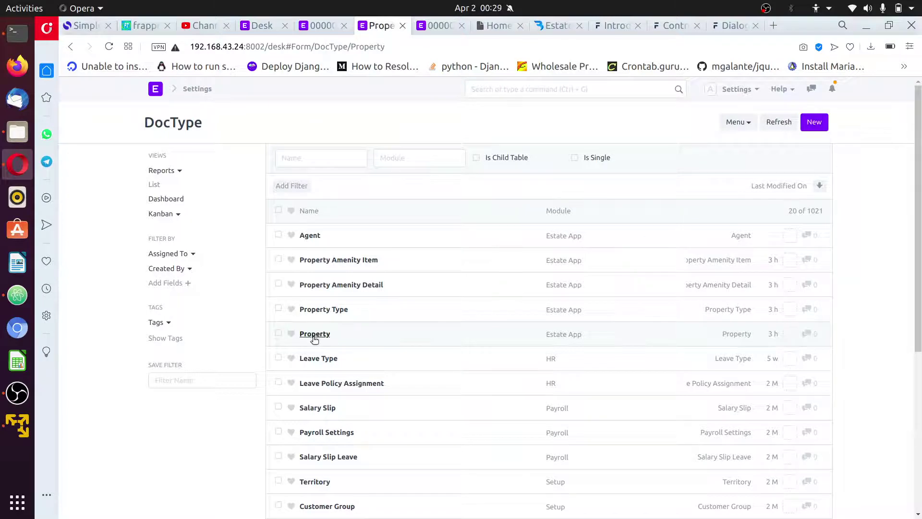
{"action": "scroll", "coordinate": [606, 394], "scroll_direction": "down", "scroll_amount": 3}
{"action": "scroll", "coordinate": [606, 393], "scroll_direction": "down", "scroll_amount": 5}
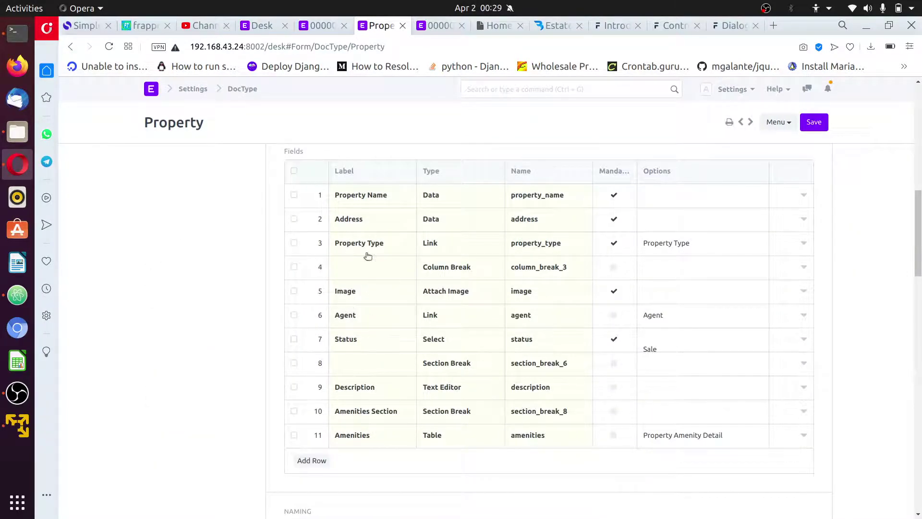
Insert a new Data field called Agent Name right after the Agent field.
{"action": "left_click", "coordinate": [804, 317]}
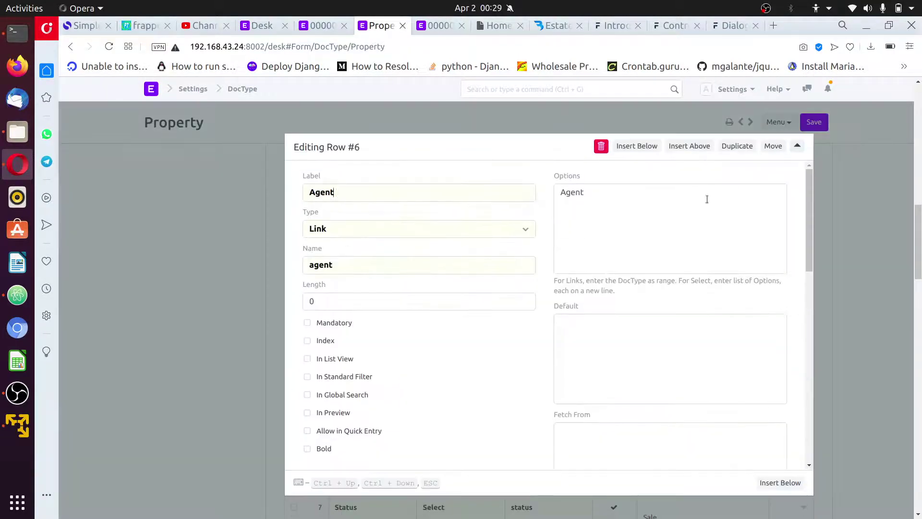
{"action": "left_click", "coordinate": [648, 150]}
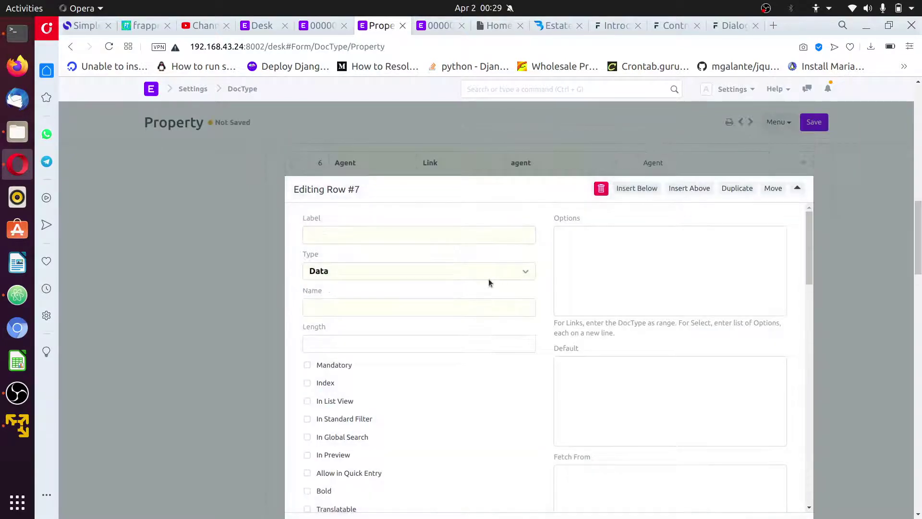
{"action": "type", "text": "Agen"}
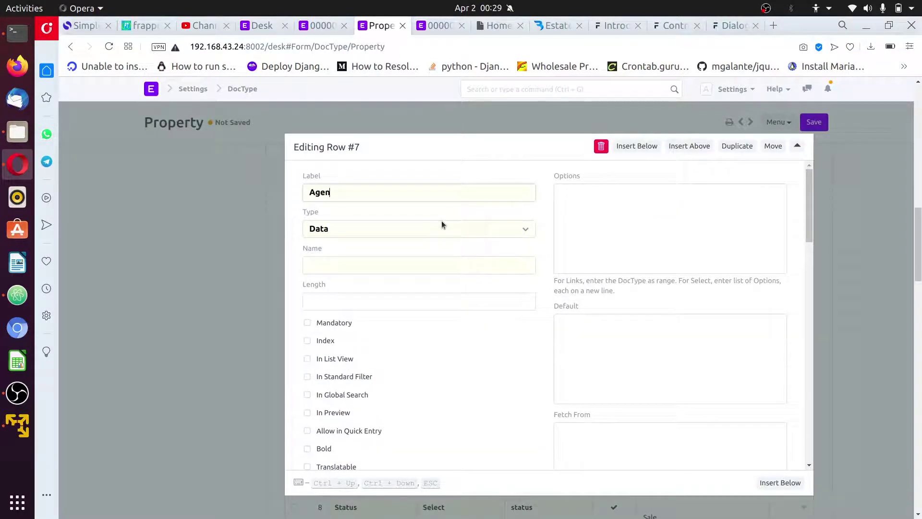
{"action": "type", "text": "t Name"}
{"action": "left_click", "coordinate": [453, 228]}
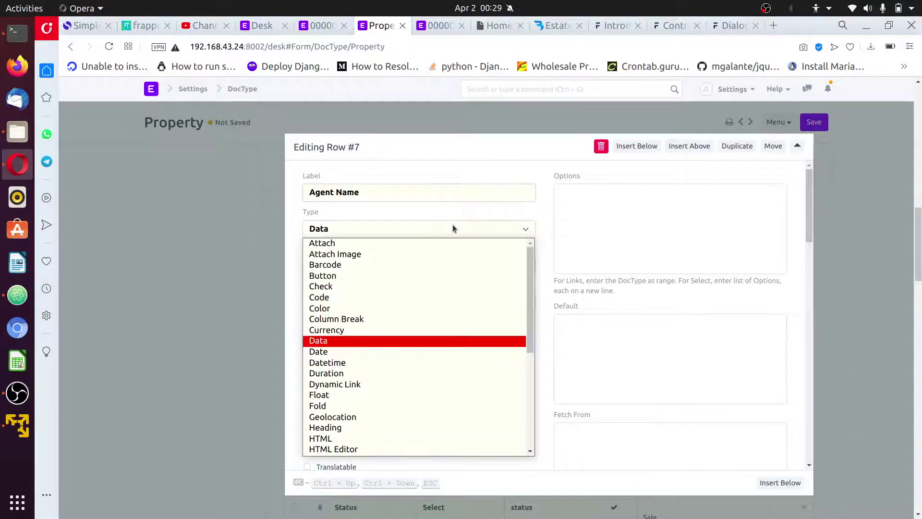
{"action": "left_click", "coordinate": [361, 340]}
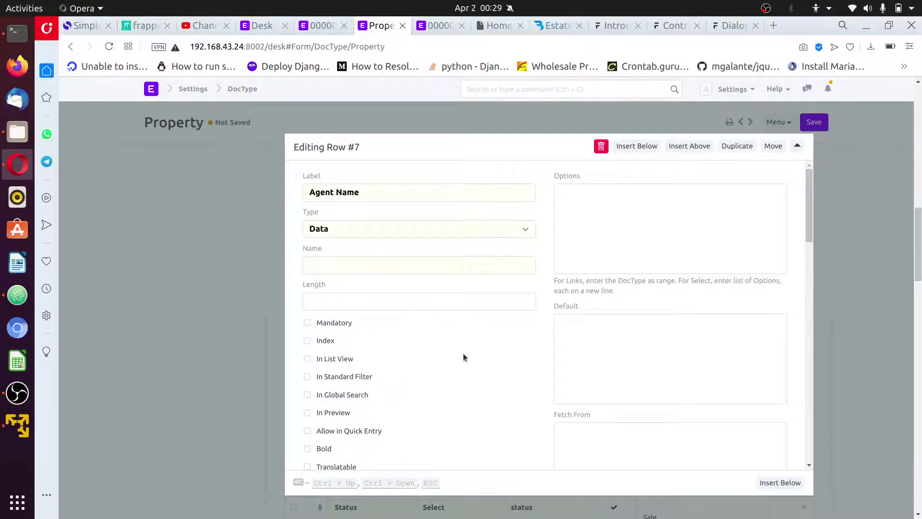
Set Agent Name's Fetch From to agent.agent_name with Fetch If Empty, and close its row editor.
{"action": "scroll", "coordinate": [451, 336], "scroll_direction": "down", "scroll_amount": 2}
{"action": "scroll", "coordinate": [511, 346], "scroll_direction": "up", "scroll_amount": 1}
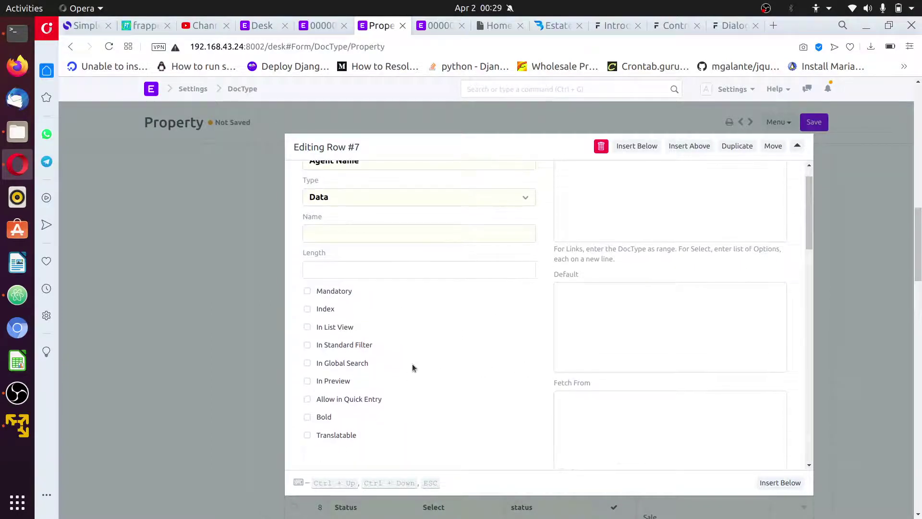
{"action": "scroll", "coordinate": [556, 312], "scroll_direction": "up", "scroll_amount": 1}
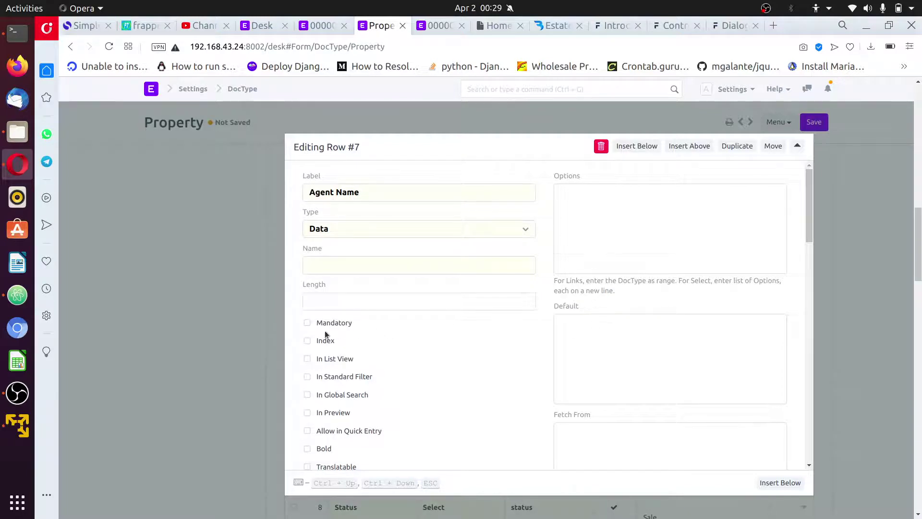
{"action": "scroll", "coordinate": [341, 390], "scroll_direction": "down", "scroll_amount": 5}
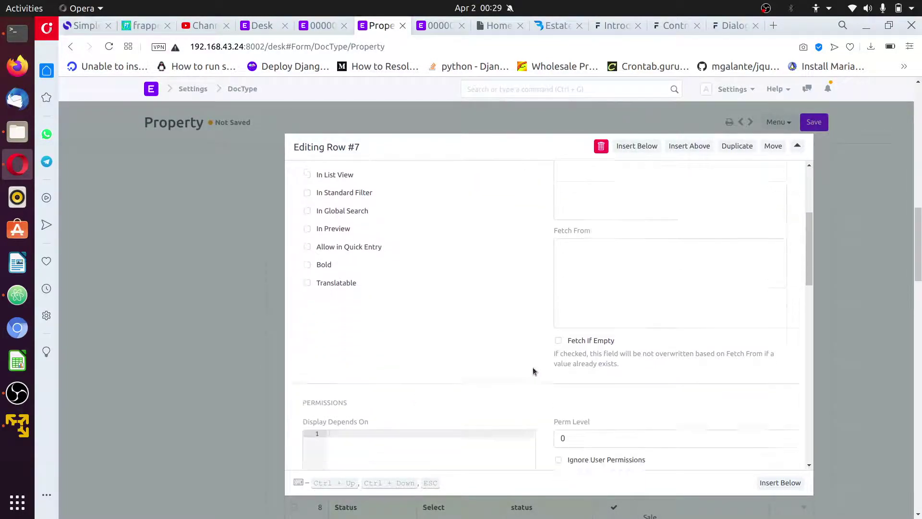
{"action": "scroll", "coordinate": [538, 367], "scroll_direction": "up", "scroll_amount": 2}
{"action": "scroll", "coordinate": [480, 365], "scroll_direction": "down", "scroll_amount": 3}
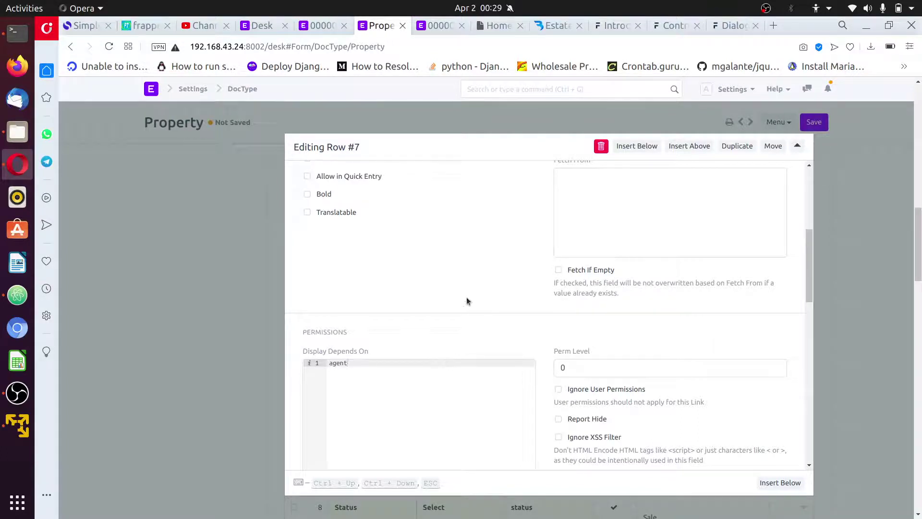
{"action": "scroll", "coordinate": [547, 266], "scroll_direction": "up", "scroll_amount": 2}
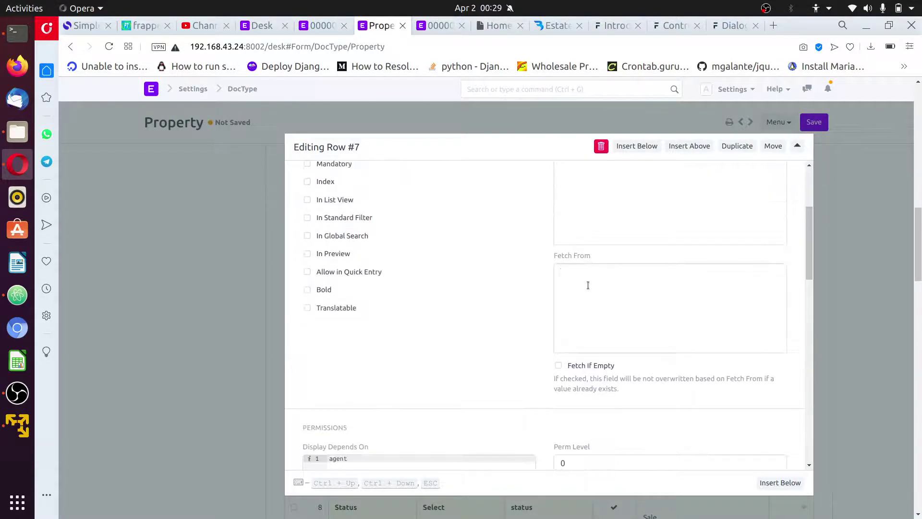
{"action": "type", "text": "agent.agent_name"}
{"action": "left_click", "coordinate": [558, 366]}
{"action": "scroll", "coordinate": [560, 364], "scroll_direction": "up", "scroll_amount": 4}
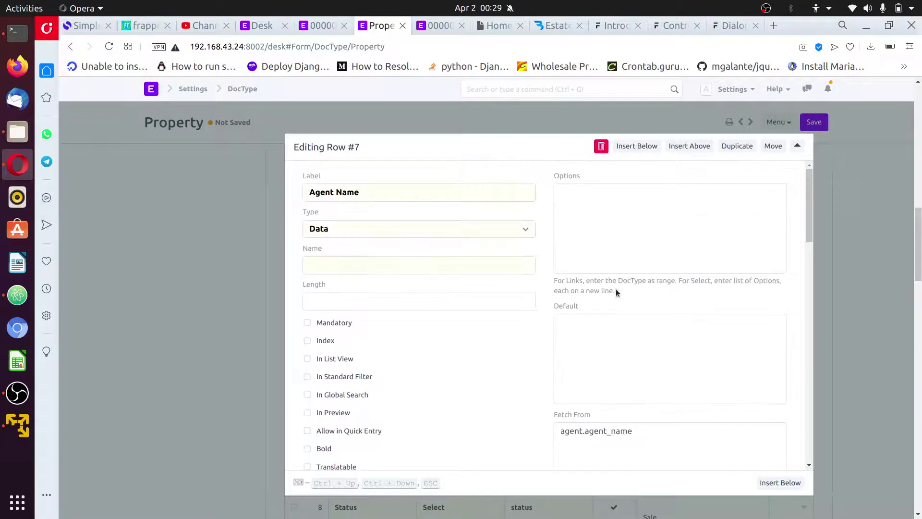
{"action": "left_click", "coordinate": [826, 168]}
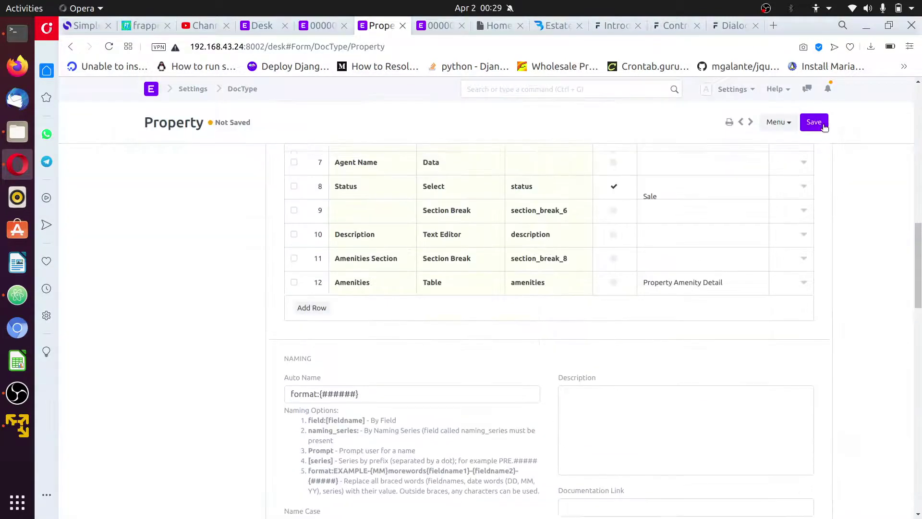
Save the Property DocType and reload property 000001 to pick up the new field.
{"action": "left_click", "coordinate": [822, 124]}
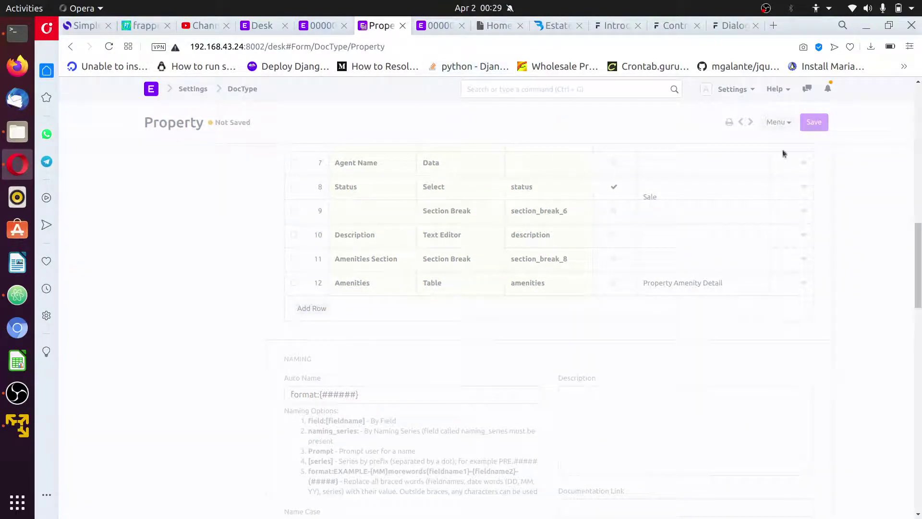
{"action": "left_click", "coordinate": [313, 25]}
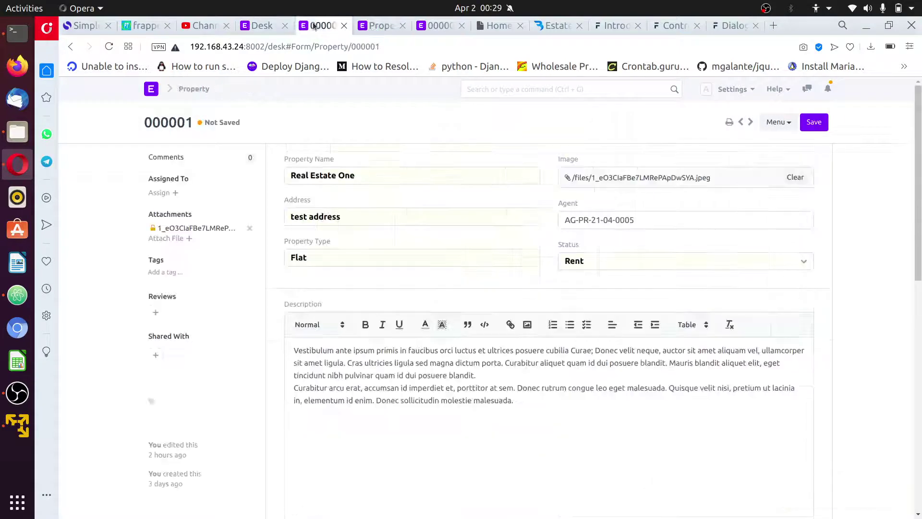
{"action": "left_click", "coordinate": [733, 90]}
{"action": "left_click", "coordinate": [687, 196]}
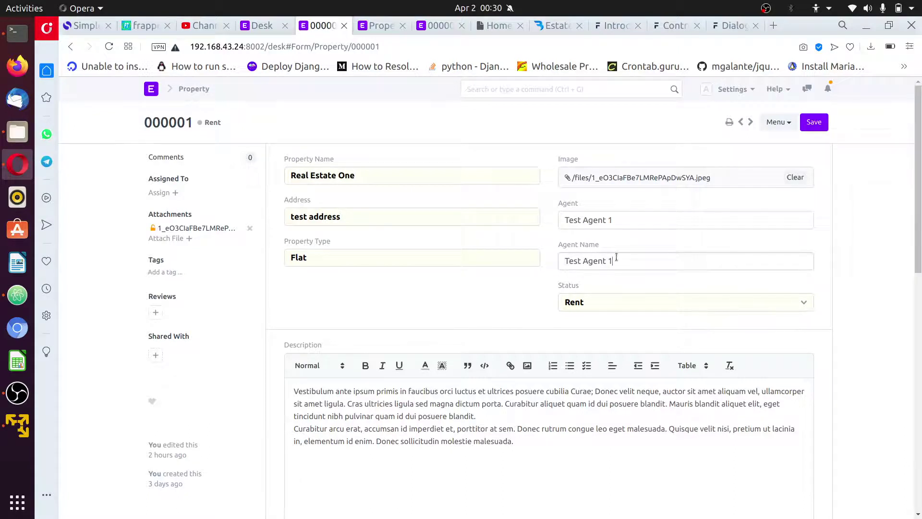
Clear property 000001's Agent Name and Agent values, then go back to the DocType tab.
{"action": "left_click_drag", "start_coordinate": [615, 258], "coordinate": [553, 260]}
{"action": "key", "text": "BackSpace"}
{"action": "left_click_drag", "start_coordinate": [566, 219], "coordinate": [611, 220]}
{"action": "key", "text": "BackSpace"}
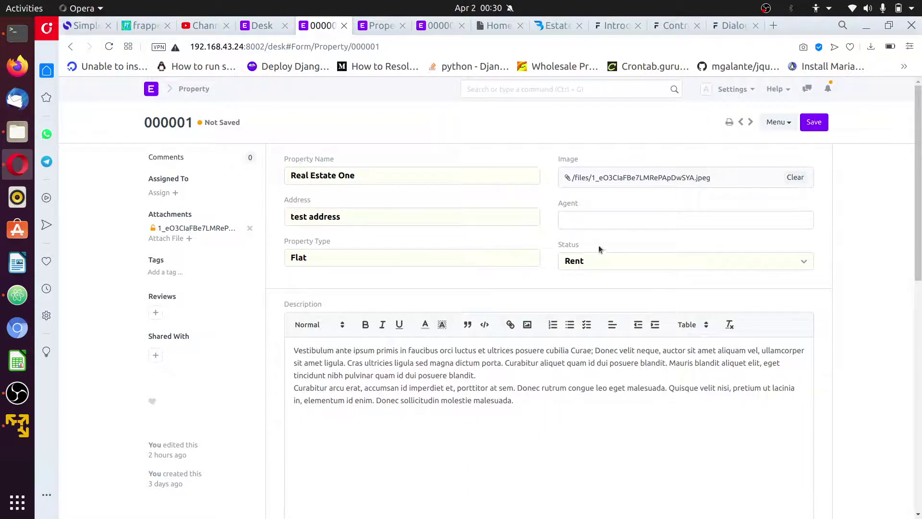
{"action": "left_click", "coordinate": [382, 26]}
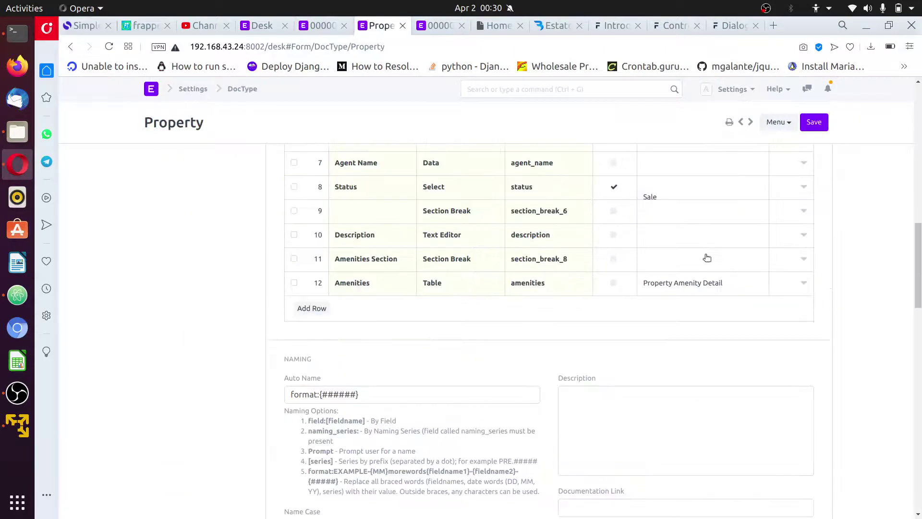
Check that Agent Name's Display Depends On condition is set to agent.
{"action": "scroll", "coordinate": [708, 259], "scroll_direction": "up", "scroll_amount": 2}
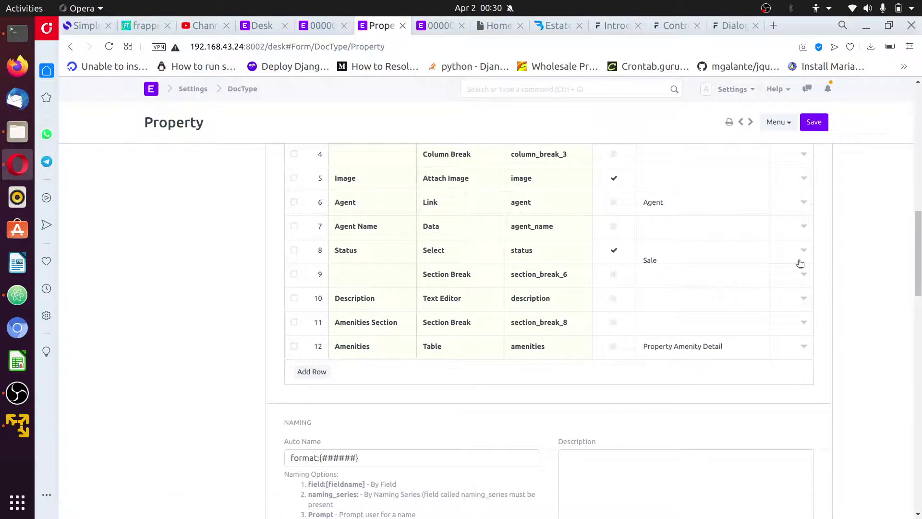
{"action": "left_click", "coordinate": [803, 228]}
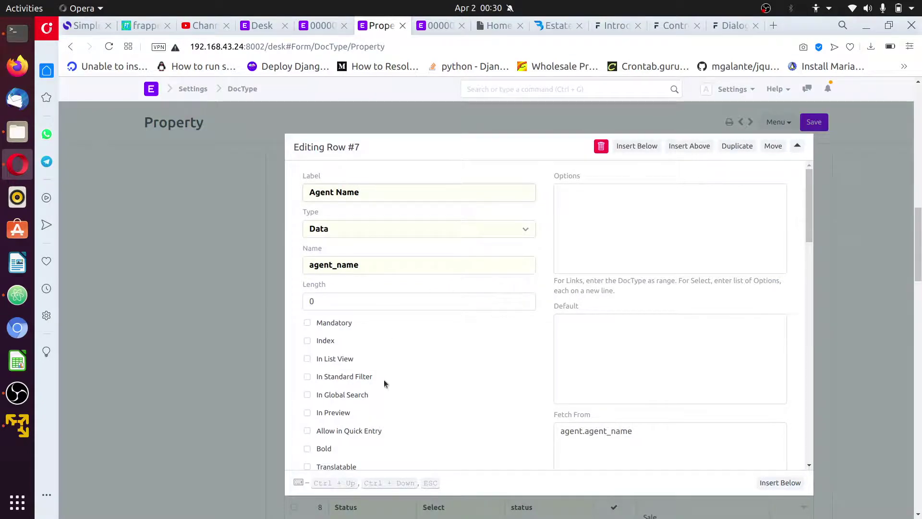
{"action": "scroll", "coordinate": [438, 396], "scroll_direction": "down", "scroll_amount": 5}
{"action": "left_click", "coordinate": [355, 365]}
{"action": "double_click", "coordinate": [355, 365]}
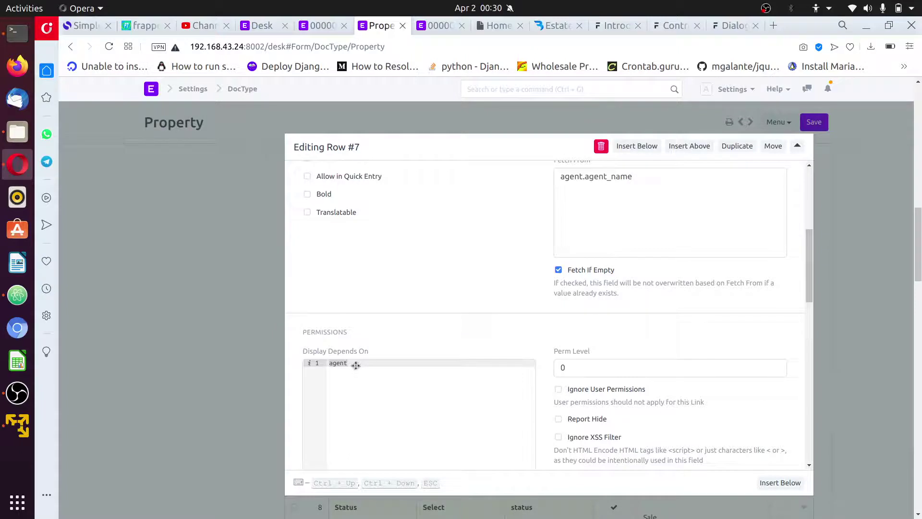
{"action": "left_click", "coordinate": [355, 364]}
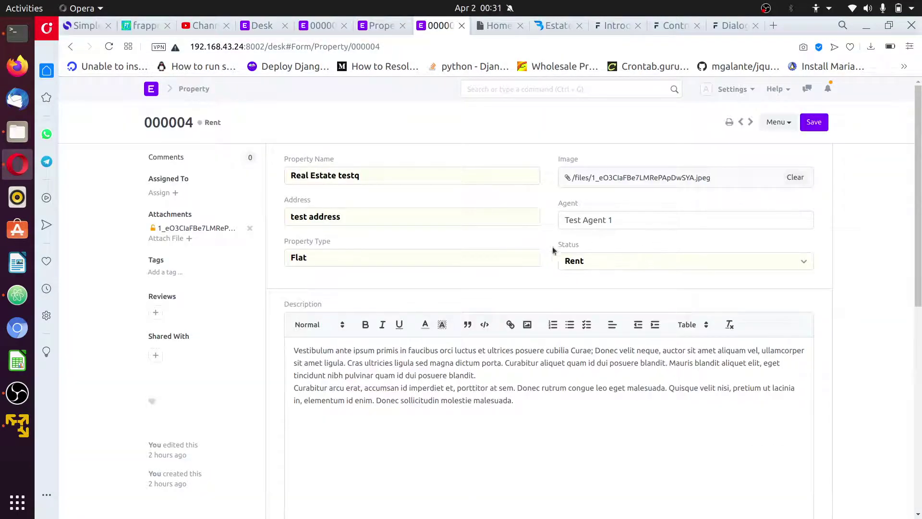
{"action": "left_click", "coordinate": [382, 26]}
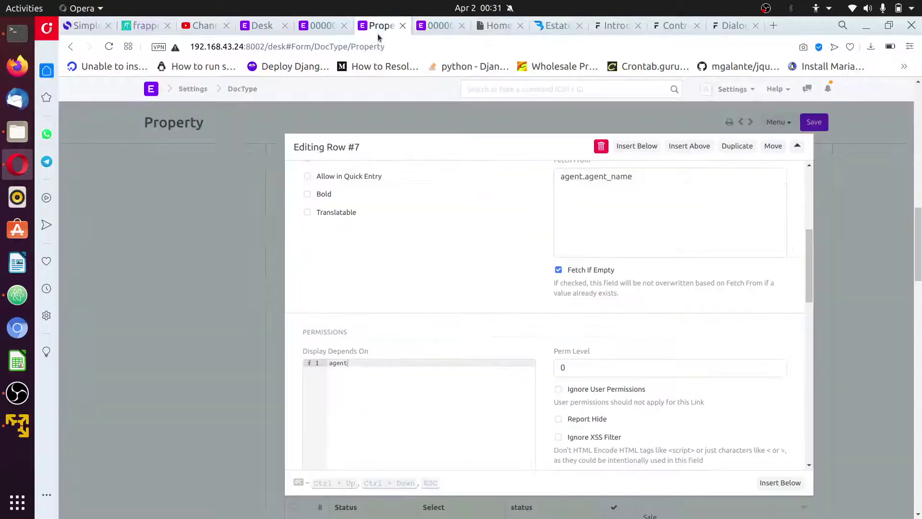
Check the agent.agent_name Fetch From value, then view property 000004 with Test Agent 1.
{"action": "scroll", "coordinate": [618, 317], "scroll_direction": "up", "scroll_amount": 3}
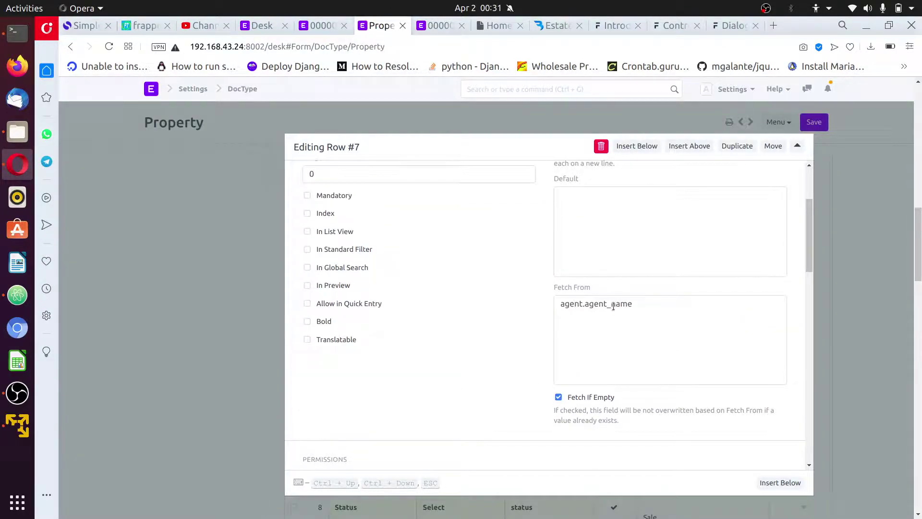
{"action": "double_click", "coordinate": [613, 306]}
{"action": "left_click", "coordinate": [514, 355]}
{"action": "scroll", "coordinate": [524, 353], "scroll_direction": "down", "scroll_amount": 3}
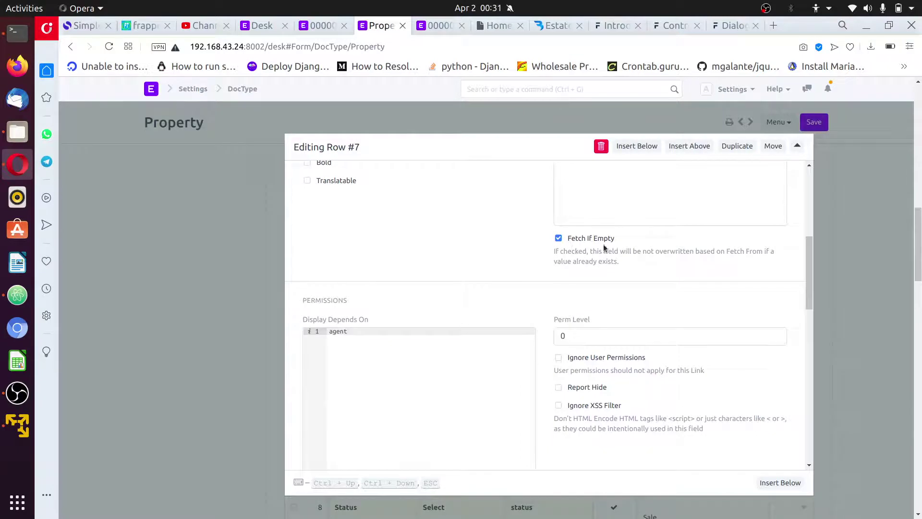
{"action": "left_click", "coordinate": [444, 26]}
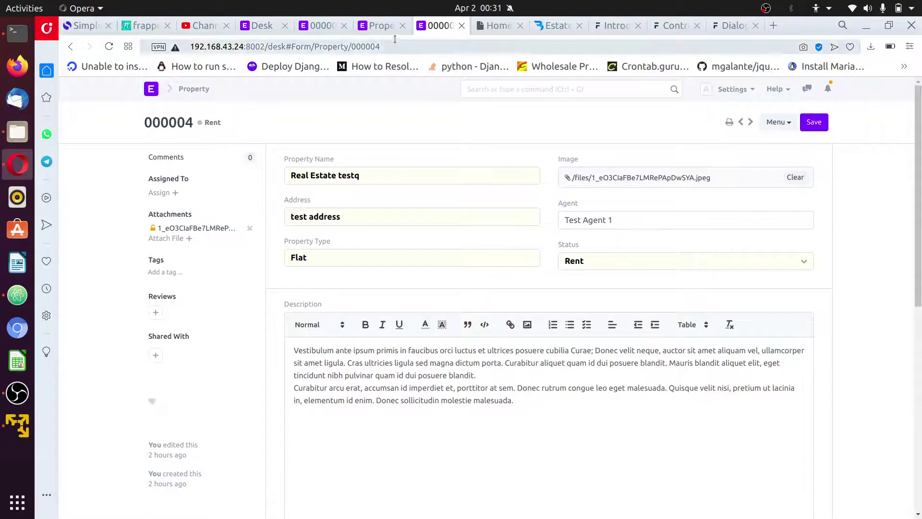
Give property 000001 the first listed agent and confirm Agent Name is fetched and not editable.
{"action": "key", "text": "ctrl+Tab"}
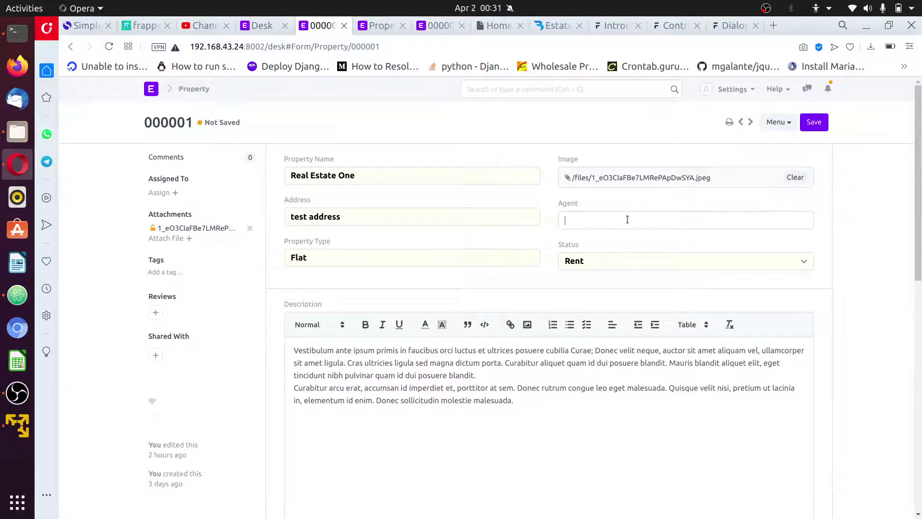
{"action": "left_click", "coordinate": [627, 219]}
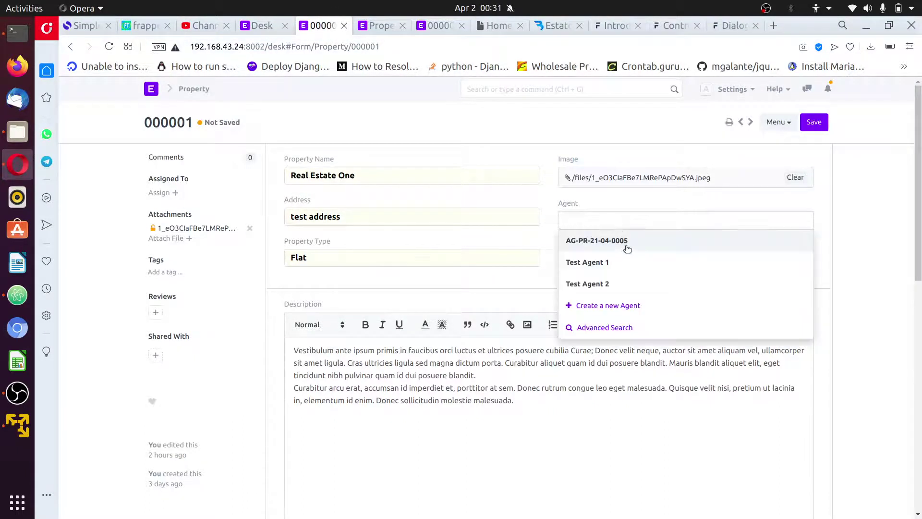
{"action": "left_click", "coordinate": [626, 245]}
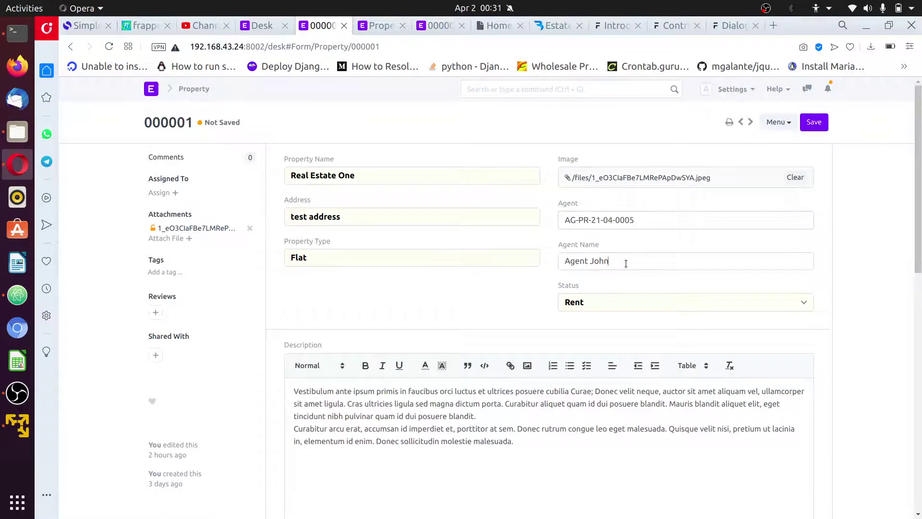
{"action": "left_click_drag", "start_coordinate": [624, 261], "coordinate": [563, 259]}
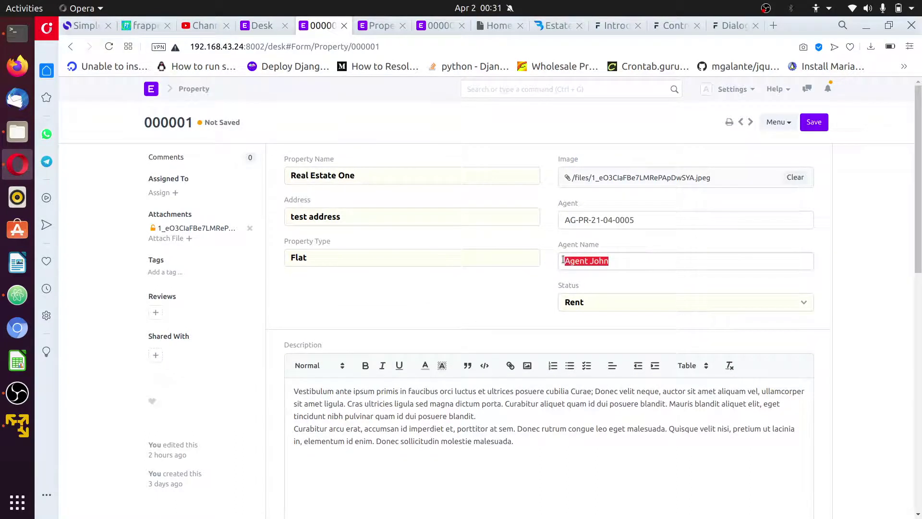
{"action": "left_click", "coordinate": [594, 288]}
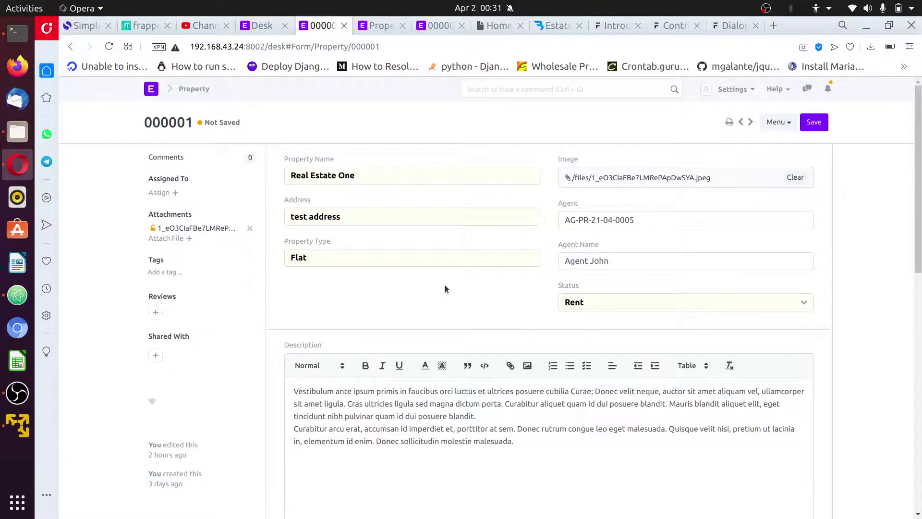
{"action": "left_click", "coordinate": [372, 177]}
{"action": "left_click", "coordinate": [662, 260]}
Change the Agent Name field (row 7) from Data to Read Only and save the Property DocType.
{"action": "left_click", "coordinate": [382, 27]}
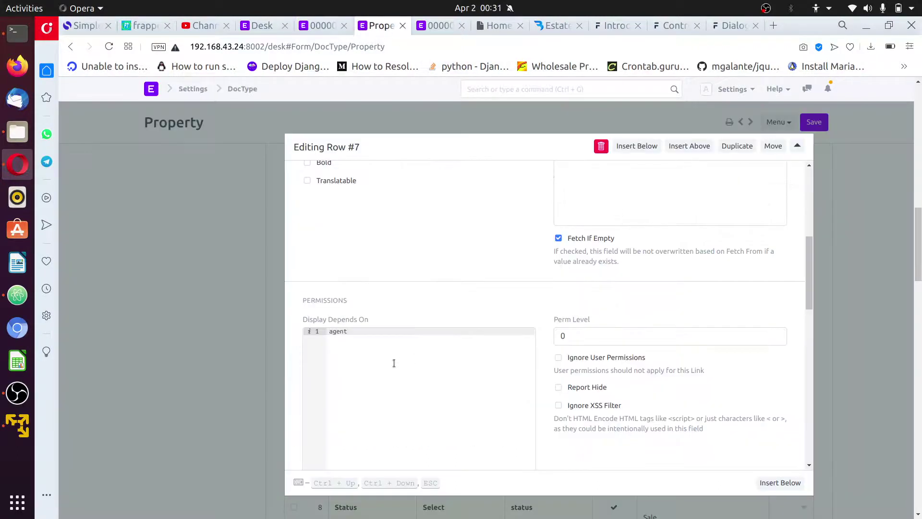
{"action": "scroll", "coordinate": [476, 298], "scroll_direction": "up", "scroll_amount": 6}
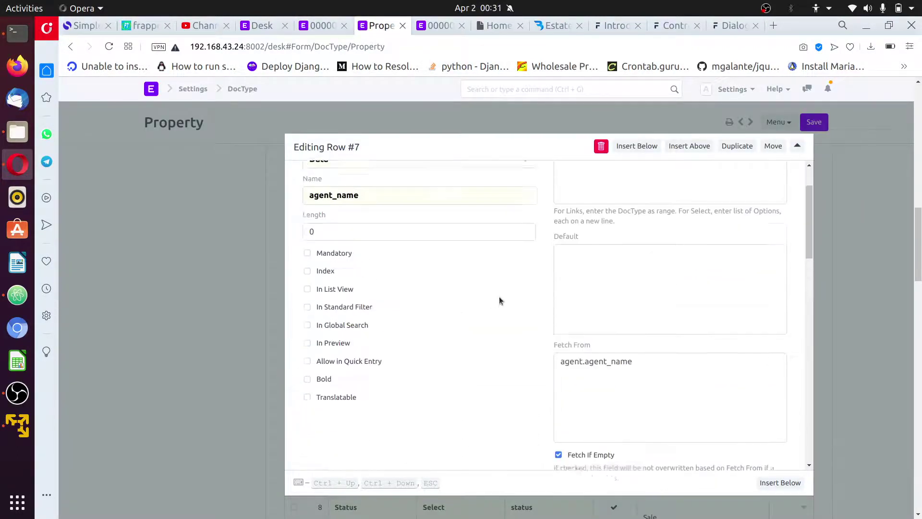
{"action": "scroll", "coordinate": [526, 291], "scroll_direction": "up", "scroll_amount": 2}
{"action": "left_click", "coordinate": [344, 321]}
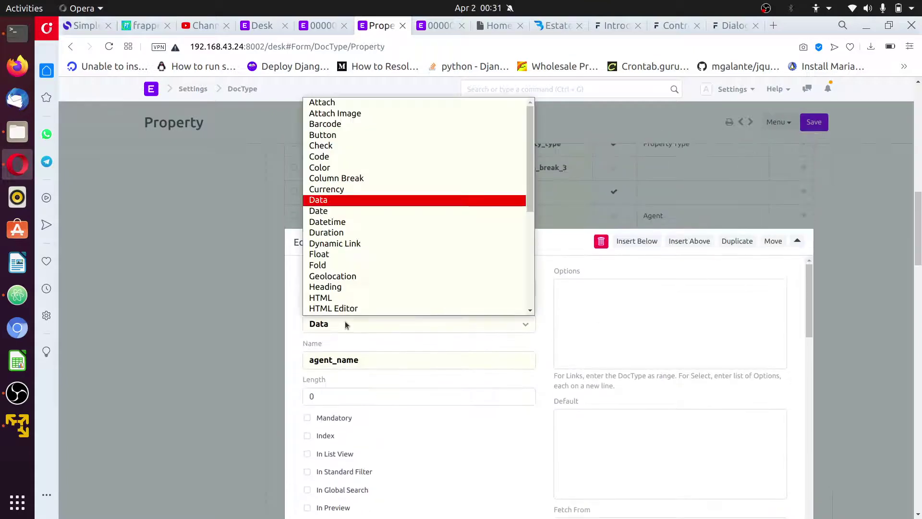
{"action": "scroll", "coordinate": [421, 265], "scroll_direction": "down", "scroll_amount": 5}
{"action": "scroll", "coordinate": [404, 230], "scroll_direction": "down", "scroll_amount": 1}
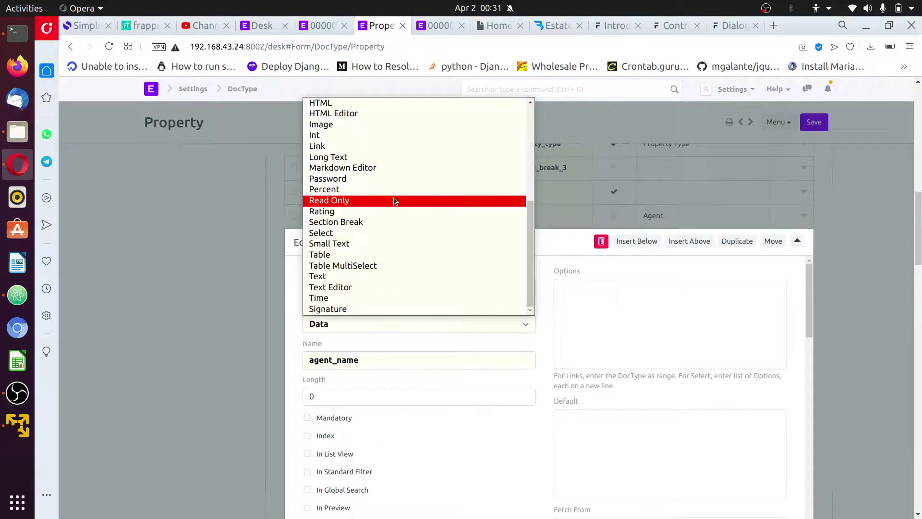
{"action": "left_click", "coordinate": [393, 198]}
{"action": "left_click", "coordinate": [834, 200]}
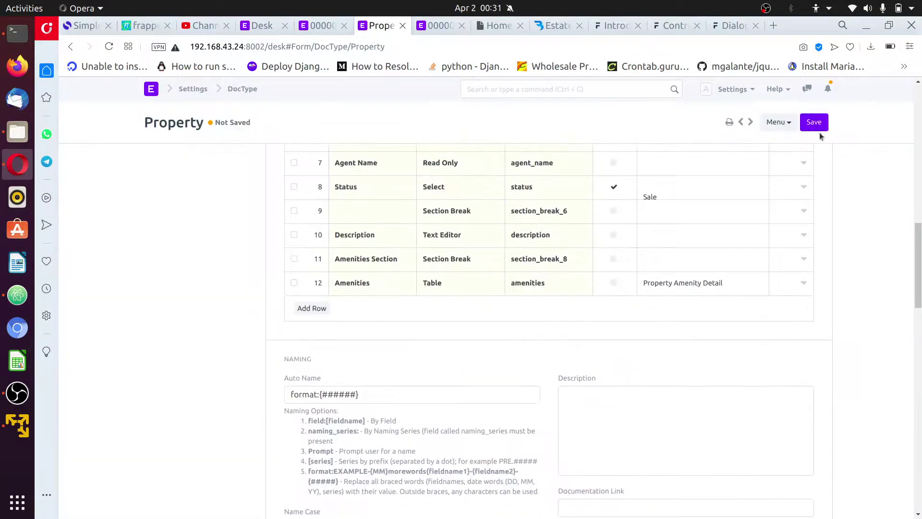
{"action": "left_click", "coordinate": [816, 123]}
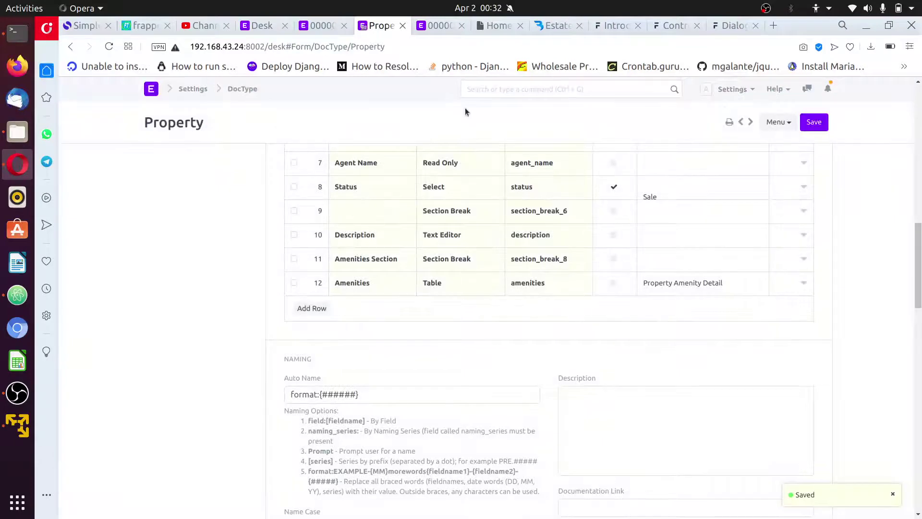
Reload the Property 000001 form and confirm the Agent Name field is no longer editable.
{"action": "left_click", "coordinate": [320, 25]}
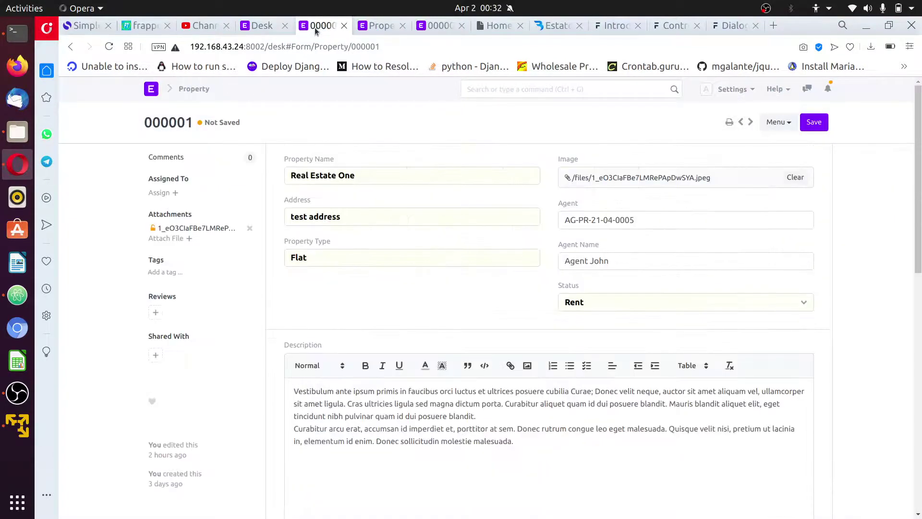
{"action": "left_click", "coordinate": [740, 90]}
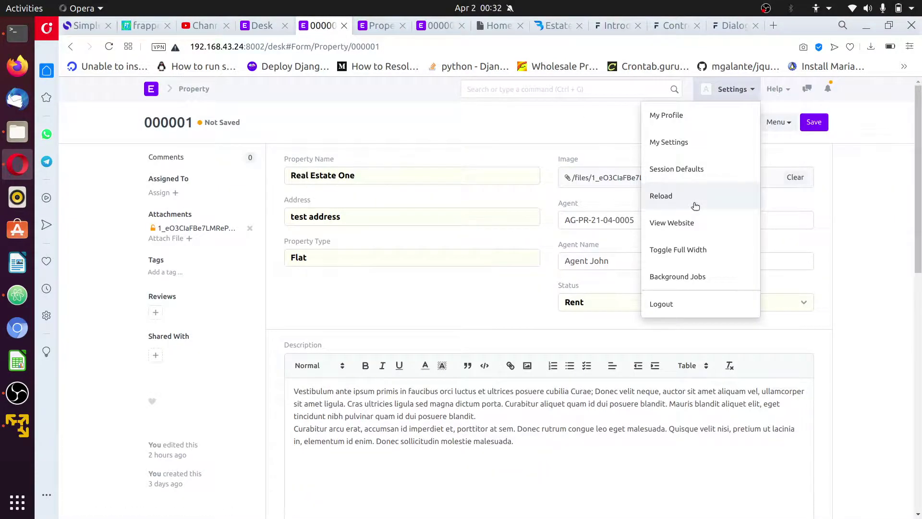
{"action": "left_click", "coordinate": [695, 205]}
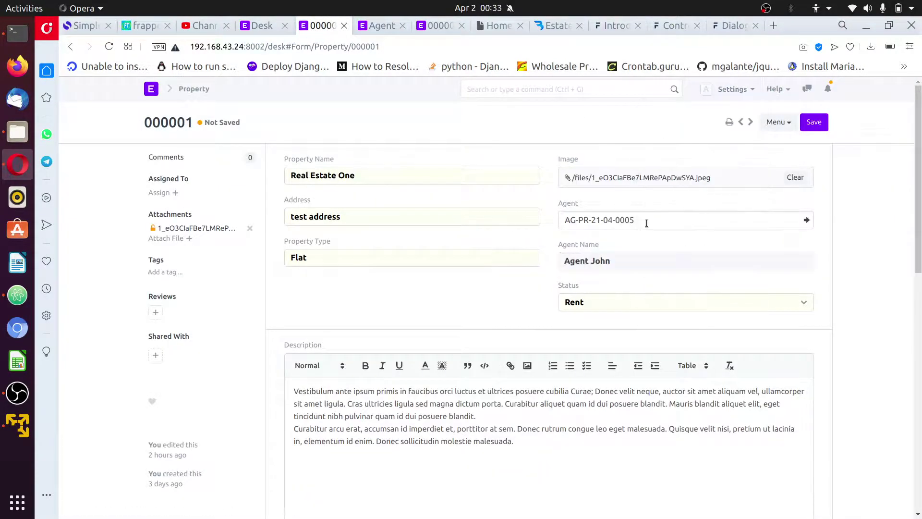
{"action": "left_click_drag", "start_coordinate": [621, 263], "coordinate": [566, 261]}
{"action": "left_click", "coordinate": [618, 263]}
{"action": "triple_click", "coordinate": [614, 261]}
{"action": "left_click", "coordinate": [621, 267]}
{"action": "left_click_drag", "start_coordinate": [621, 264], "coordinate": [564, 261]}
Switch the property's agent to Test Agent 1 and check the refetched Agent Name.
{"action": "left_click", "coordinate": [644, 262]}
{"action": "left_click_drag", "start_coordinate": [645, 219], "coordinate": [564, 219]}
{"action": "left_click", "coordinate": [598, 262]}
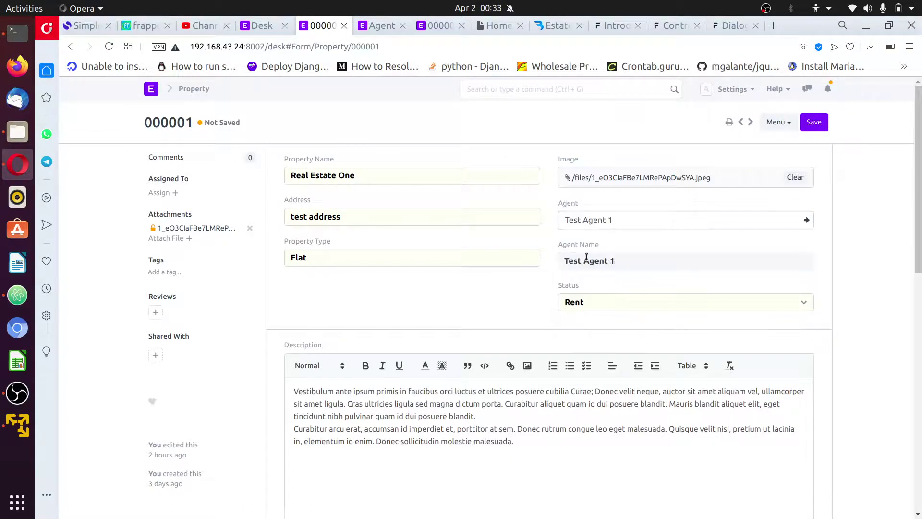
{"action": "triple_click", "coordinate": [628, 264]}
{"action": "left_click", "coordinate": [646, 263]}
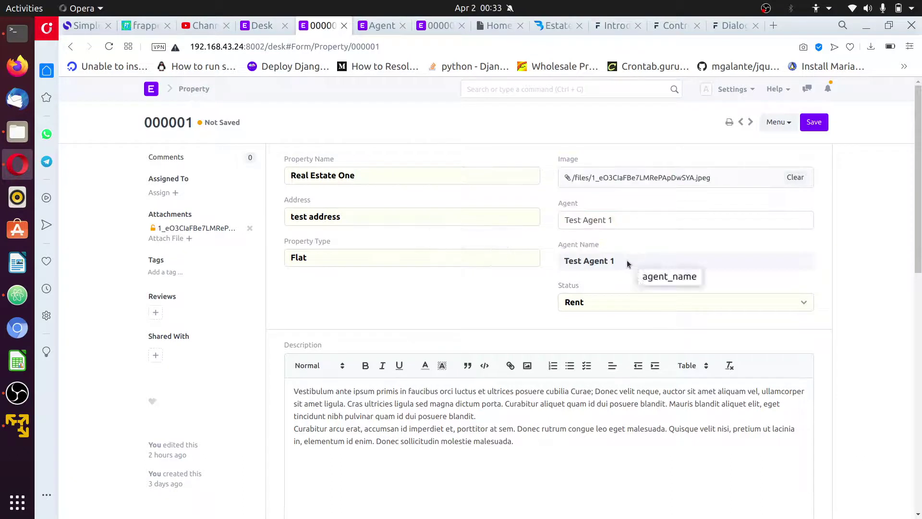
{"action": "left_click_drag", "start_coordinate": [634, 264], "coordinate": [550, 268]}
{"action": "left_click", "coordinate": [635, 270]}
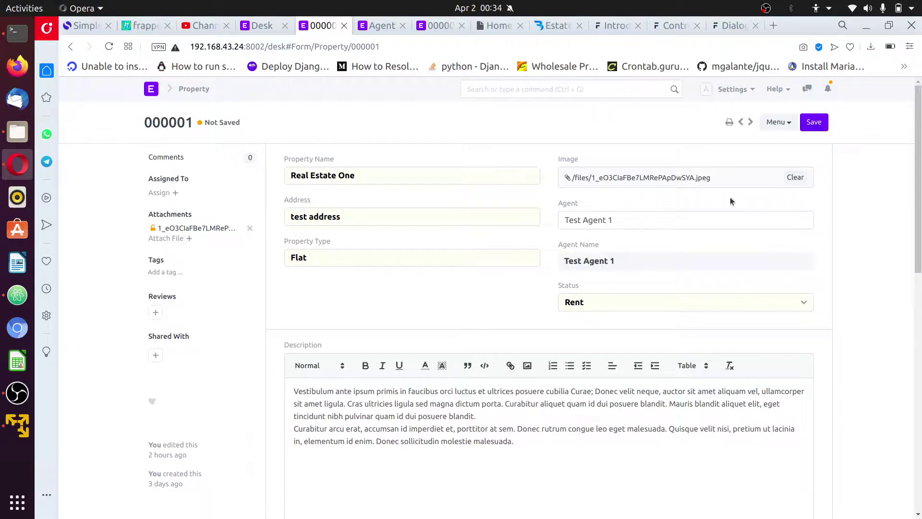
Set the agent back to AG-PR-21-04-0005, save the property, and expand the Amenities section.
{"action": "left_click_drag", "start_coordinate": [648, 218], "coordinate": [537, 219]}
{"action": "key", "text": "BackSpace"}
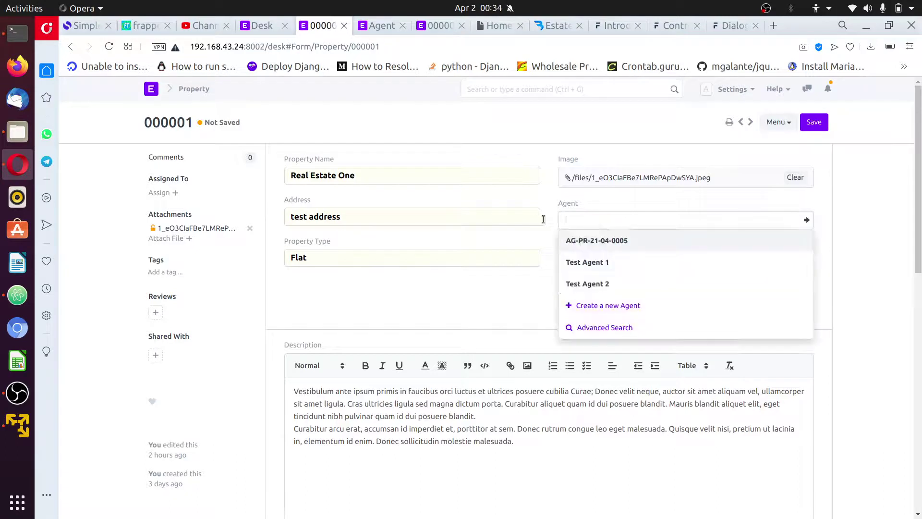
{"action": "left_click", "coordinate": [641, 241]}
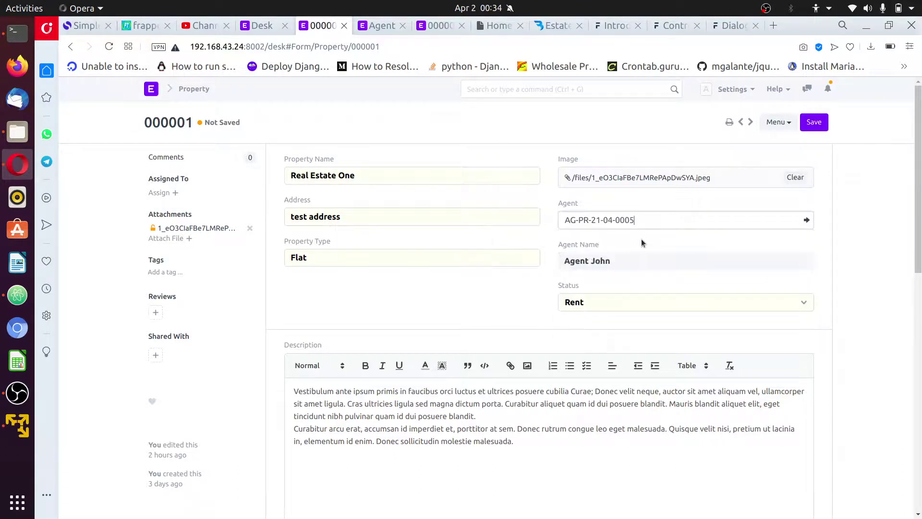
{"action": "left_click", "coordinate": [806, 125]}
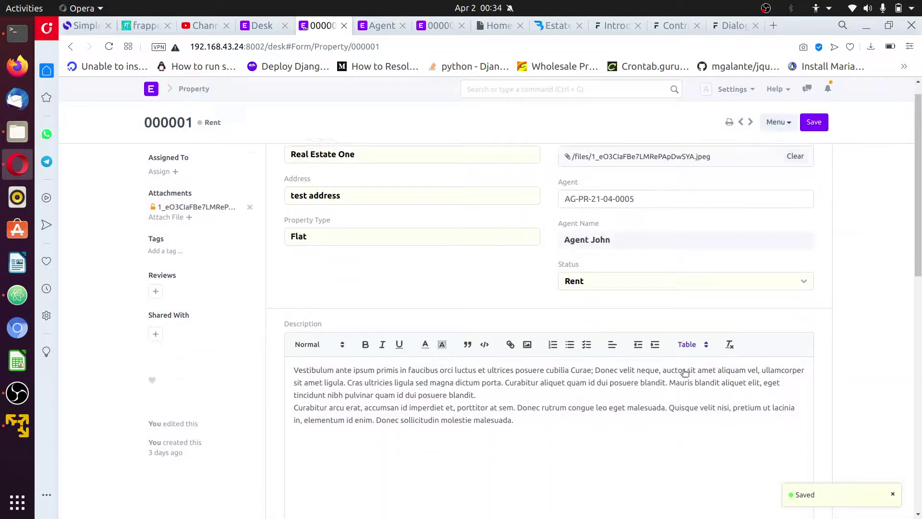
{"action": "scroll", "coordinate": [684, 370], "scroll_direction": "down", "scroll_amount": 10}
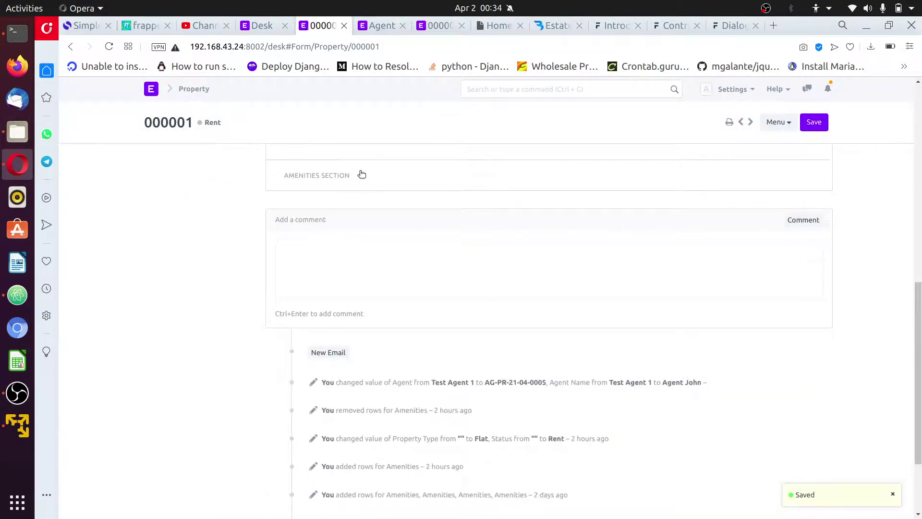
{"action": "left_click", "coordinate": [362, 179]}
{"action": "scroll", "coordinate": [808, 362], "scroll_direction": "up", "scroll_amount": 10}
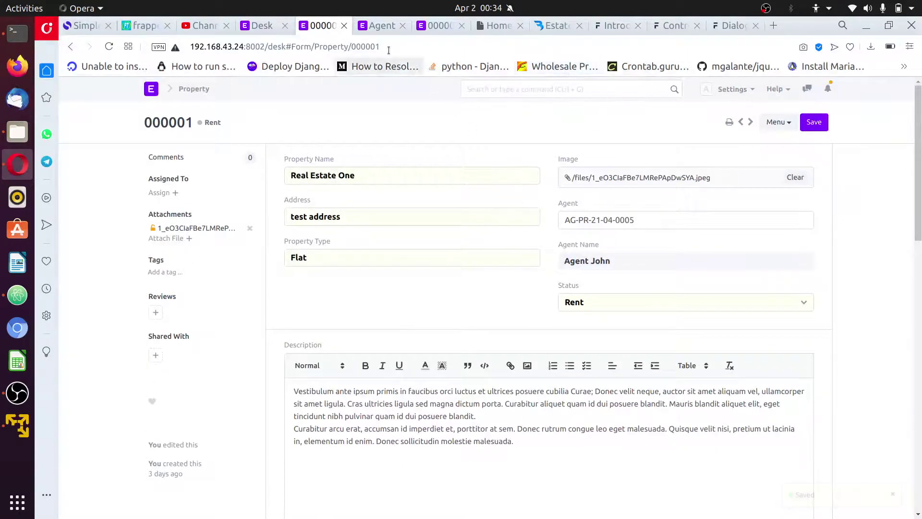
Check In Standard Filter on the Agent DocType's Email field, then open the Agent list.
{"action": "left_click", "coordinate": [377, 26]}
{"action": "scroll", "coordinate": [727, 317], "scroll_direction": "down", "scroll_amount": 6}
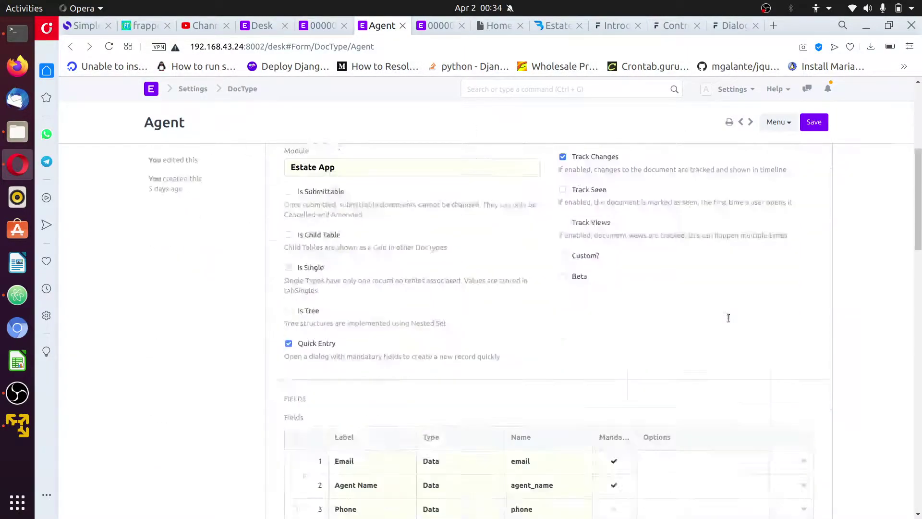
{"action": "scroll", "coordinate": [729, 317], "scroll_direction": "up", "scroll_amount": 1}
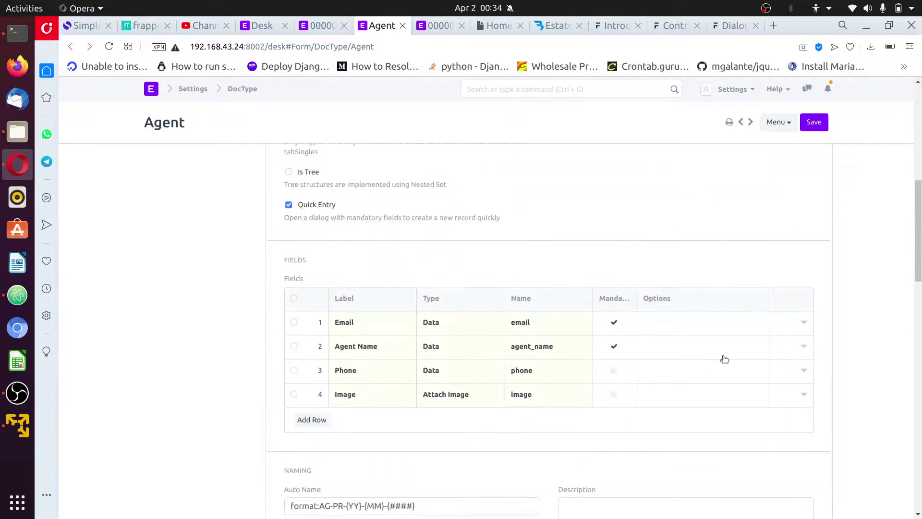
{"action": "left_click", "coordinate": [804, 323]}
{"action": "scroll", "coordinate": [505, 330], "scroll_direction": "down", "scroll_amount": 5}
{"action": "scroll", "coordinate": [374, 279], "scroll_direction": "up", "scroll_amount": 2}
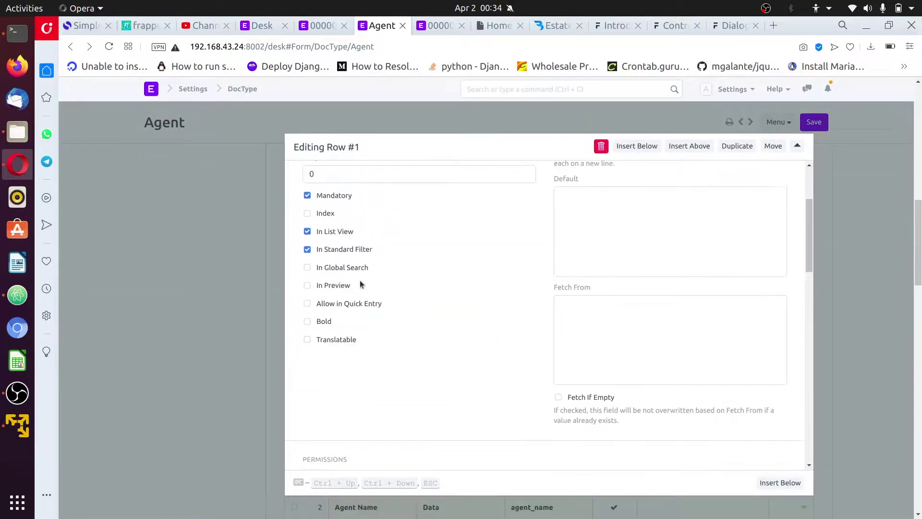
{"action": "left_click", "coordinate": [899, 238]}
{"action": "scroll", "coordinate": [859, 239], "scroll_direction": "up", "scroll_amount": 10}
{"action": "left_click", "coordinate": [808, 157]}
{"action": "left_click", "coordinate": [420, 161]}
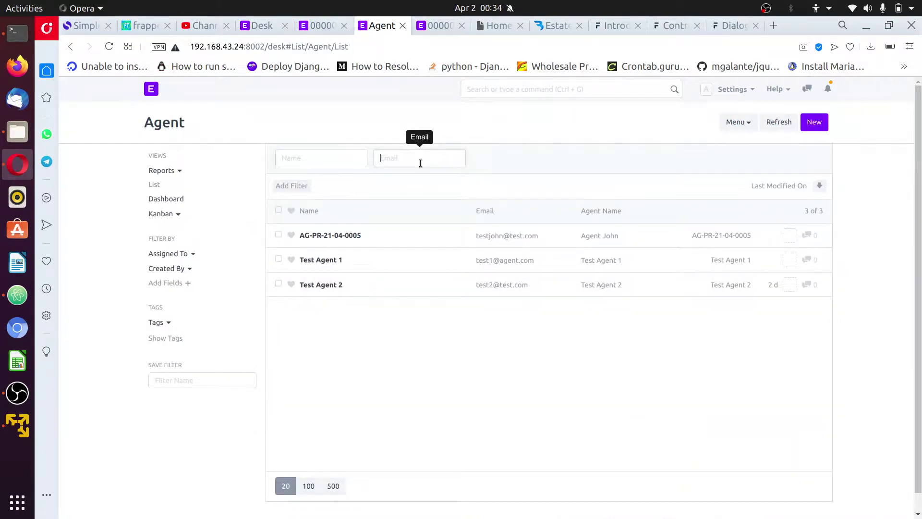
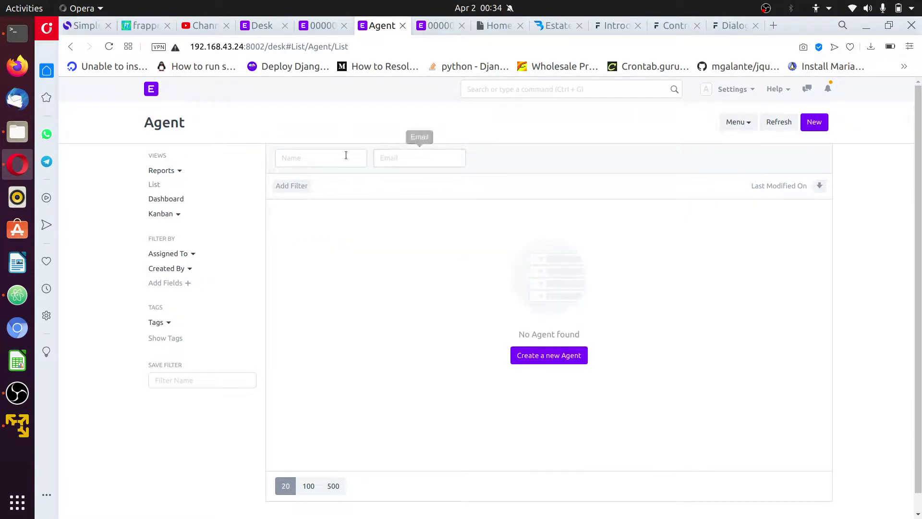
{"action": "left_click", "coordinate": [301, 158]}
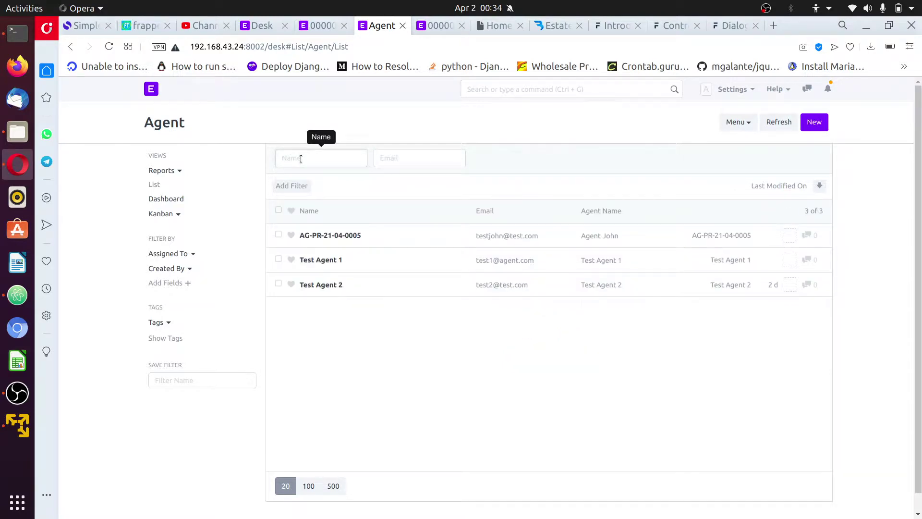
{"action": "type", "text": "henry"}
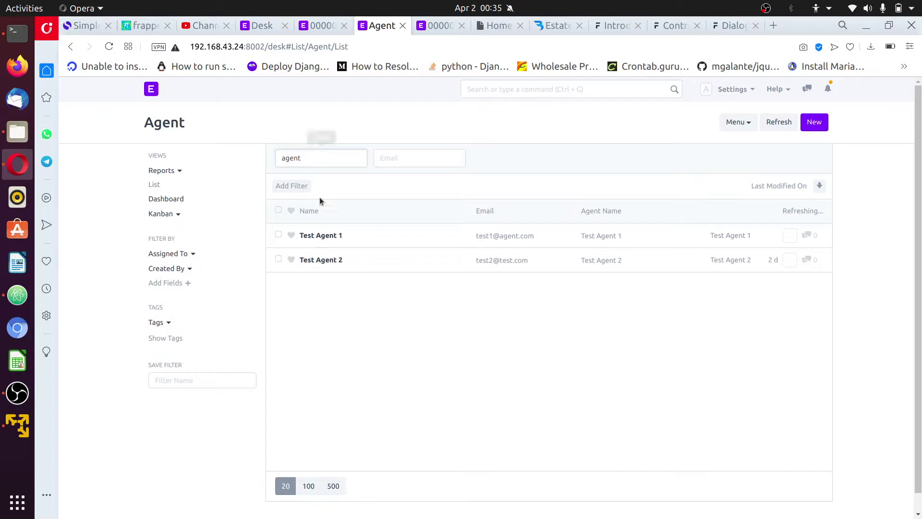
{"action": "key", "text": "BackSpace"}
{"action": "key", "text": "BackSpace"}
{"action": "key", "text": "BackSpace"}
{"action": "key", "text": "BackSpace"}
{"action": "key", "text": "BackSpace"}
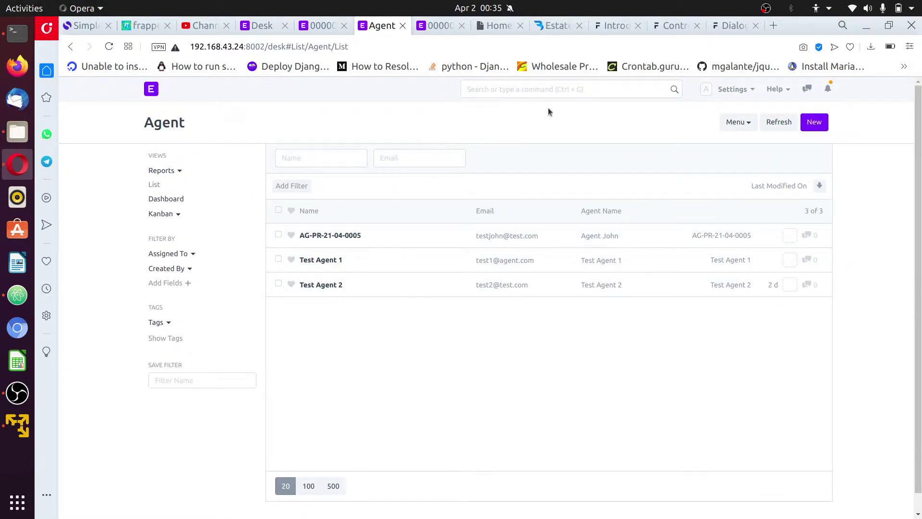
Scroll through Property 000001 to review agent AG-PR-21-04-0005 and its amenities.
{"action": "left_click", "coordinate": [323, 25]}
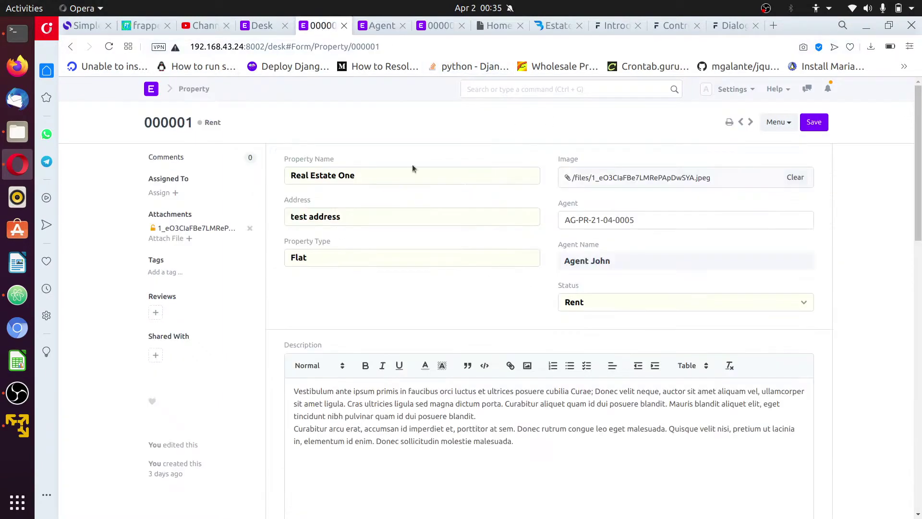
{"action": "scroll", "coordinate": [828, 321], "scroll_direction": "down", "scroll_amount": 10}
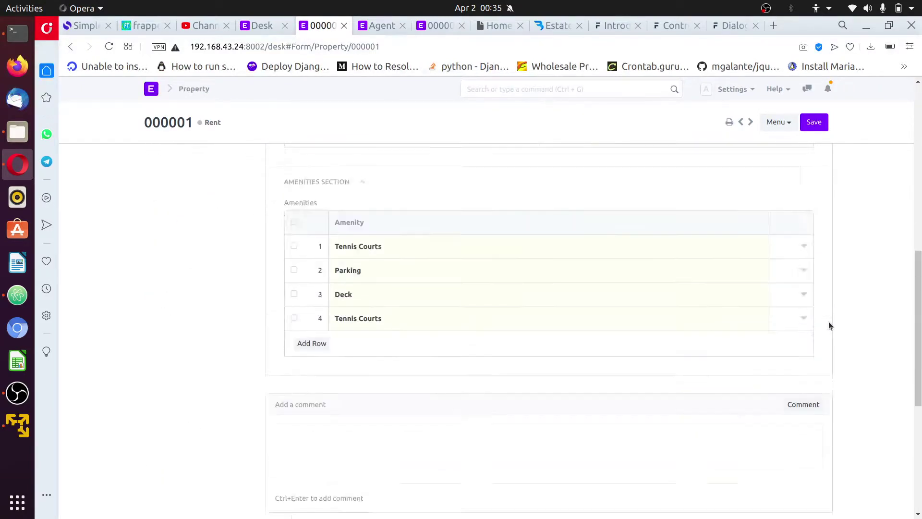
{"action": "scroll", "coordinate": [828, 321], "scroll_direction": "up", "scroll_amount": 10}
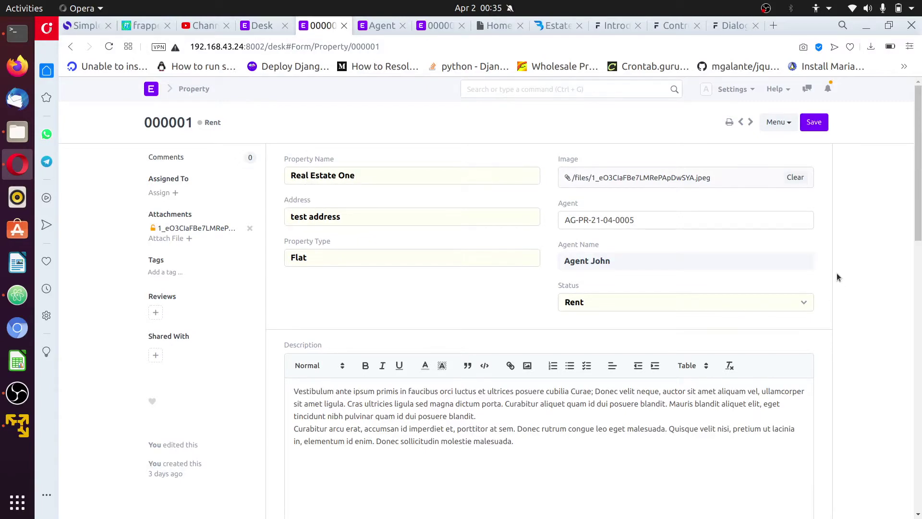
{"action": "scroll", "coordinate": [703, 462], "scroll_direction": "down", "scroll_amount": 10}
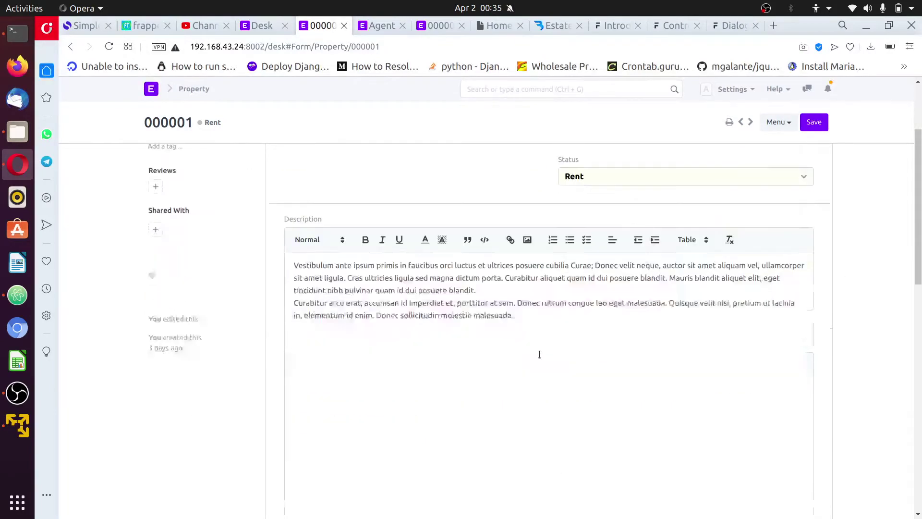
{"action": "scroll", "coordinate": [270, 247], "scroll_direction": "up", "scroll_amount": 10}
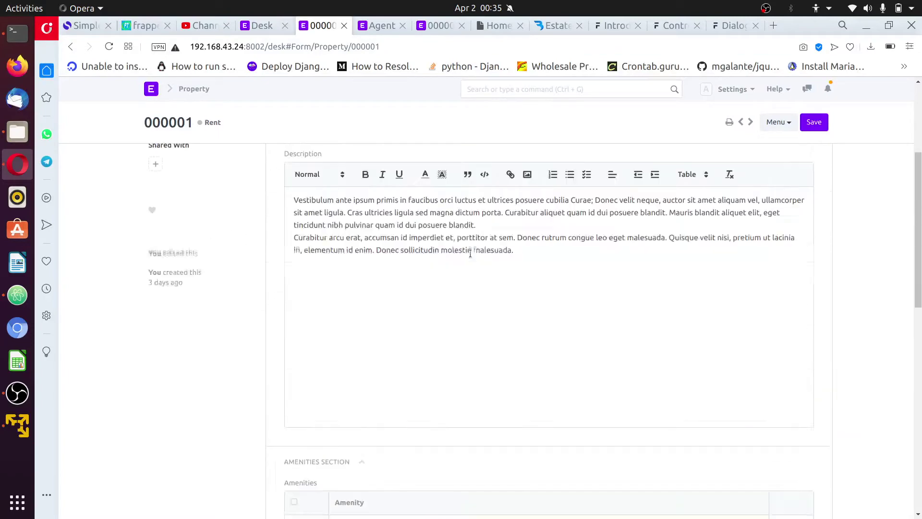